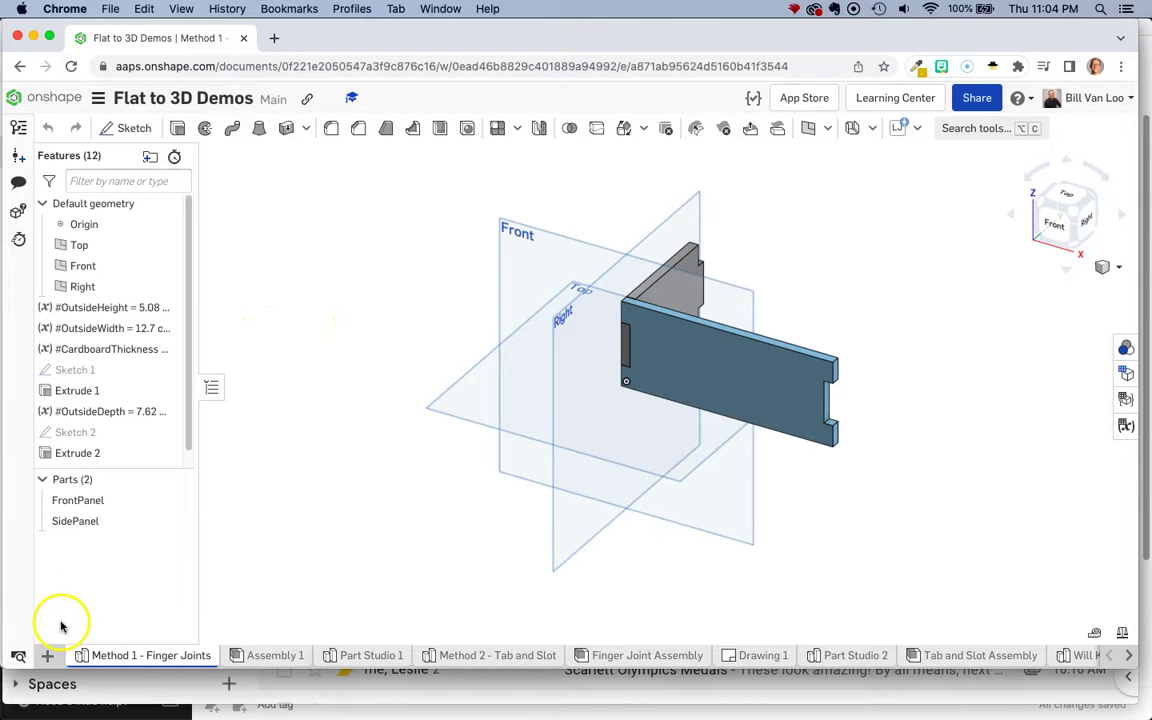
# Create a new assembly and place the first FrontPanel from Method 1 - Finger Joints.
pyautogui.click(49, 655)
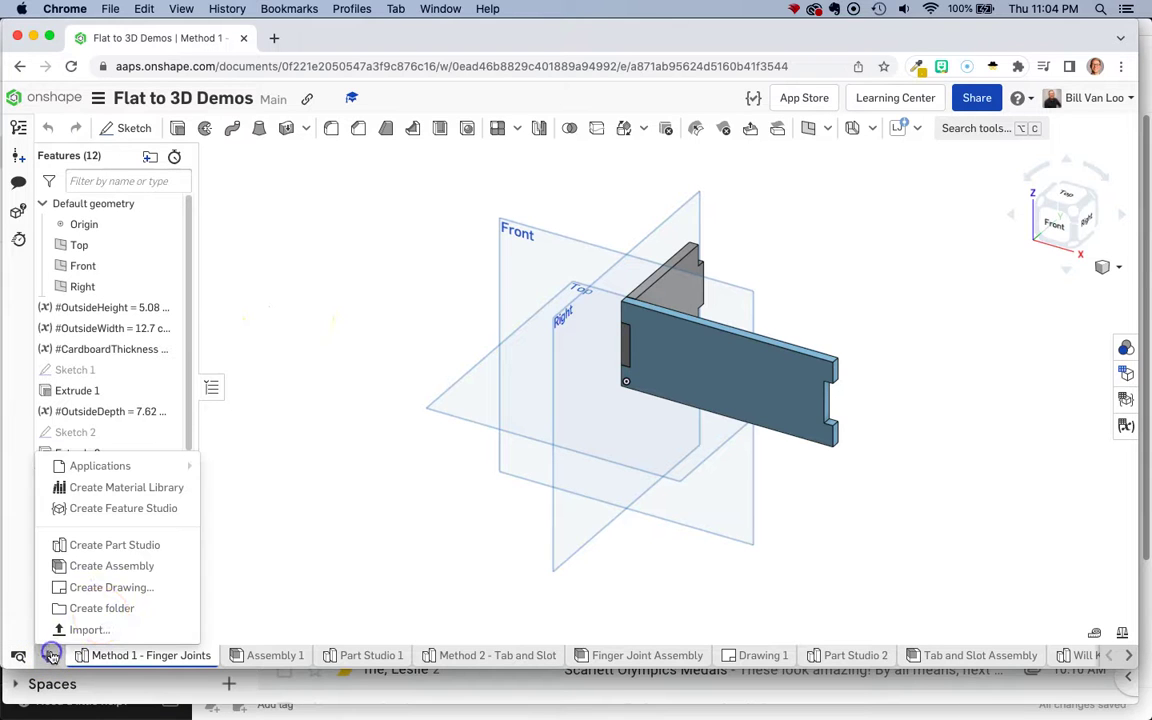
pyautogui.click(156, 567)
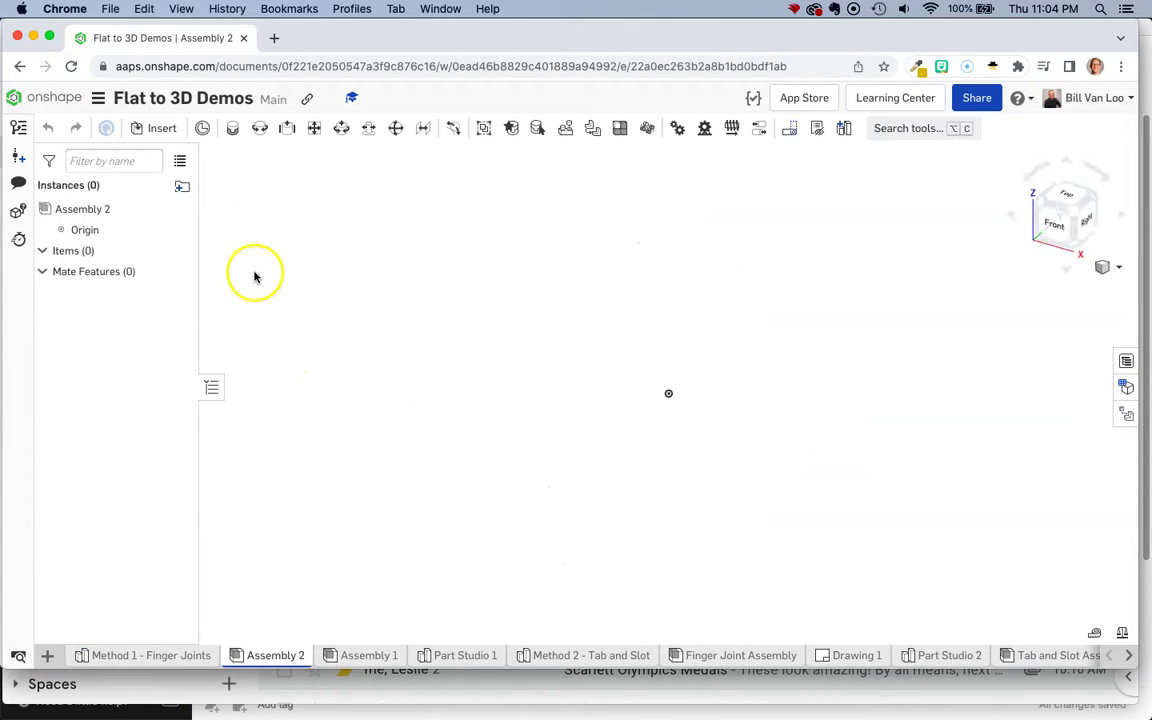
pyautogui.click(163, 130)
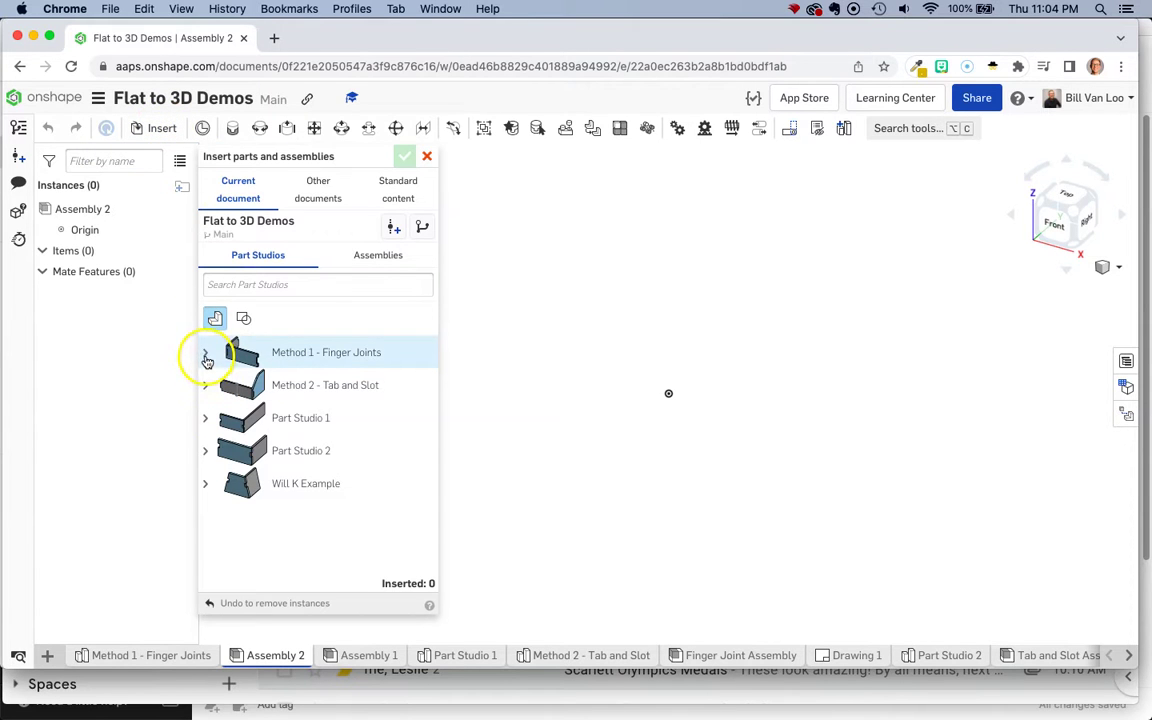
pyautogui.click(204, 353)
pyautogui.click(240, 380)
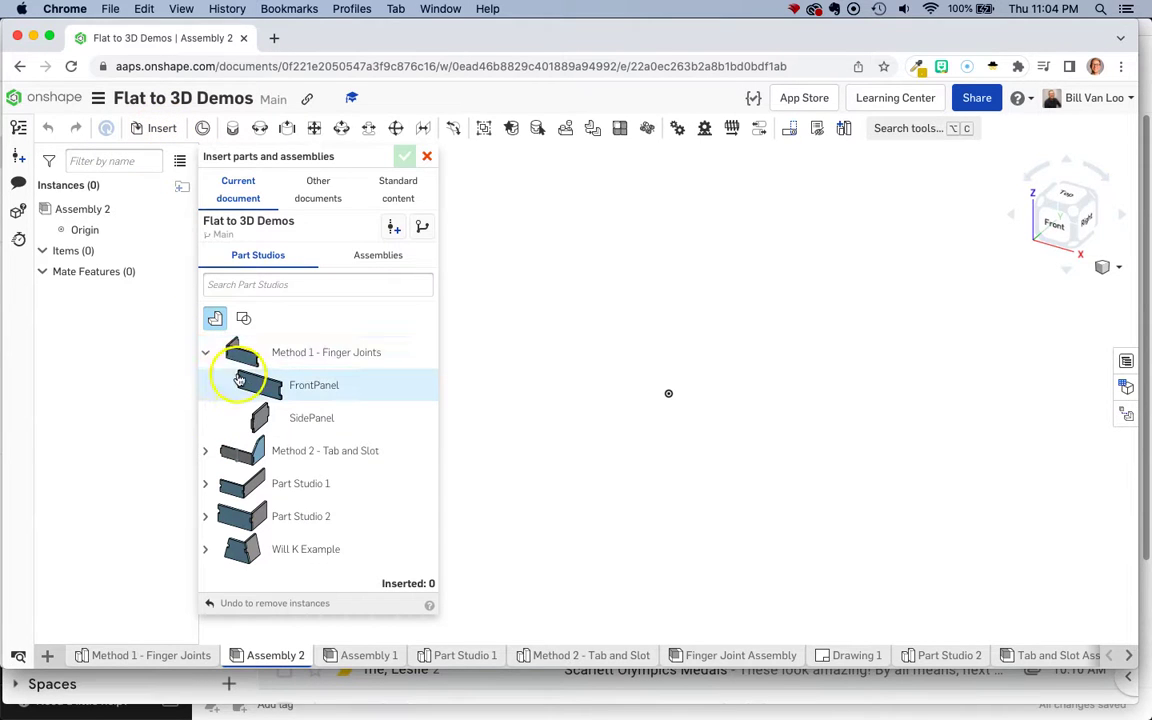
pyautogui.click(460, 355)
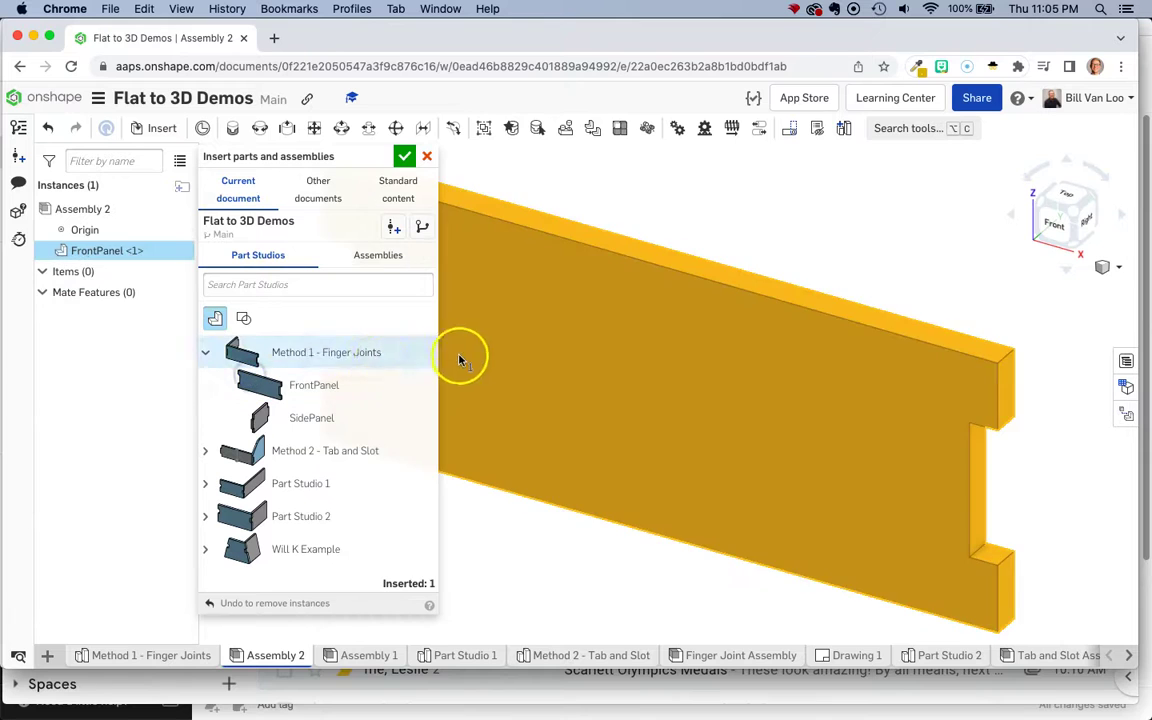
pyautogui.moveTo(460, 355); pyautogui.dragTo(750, 243, button='right')
# Place a second FrontPanel and two SidePanel instances, then fit all panels in view.
pyautogui.click(280, 390)
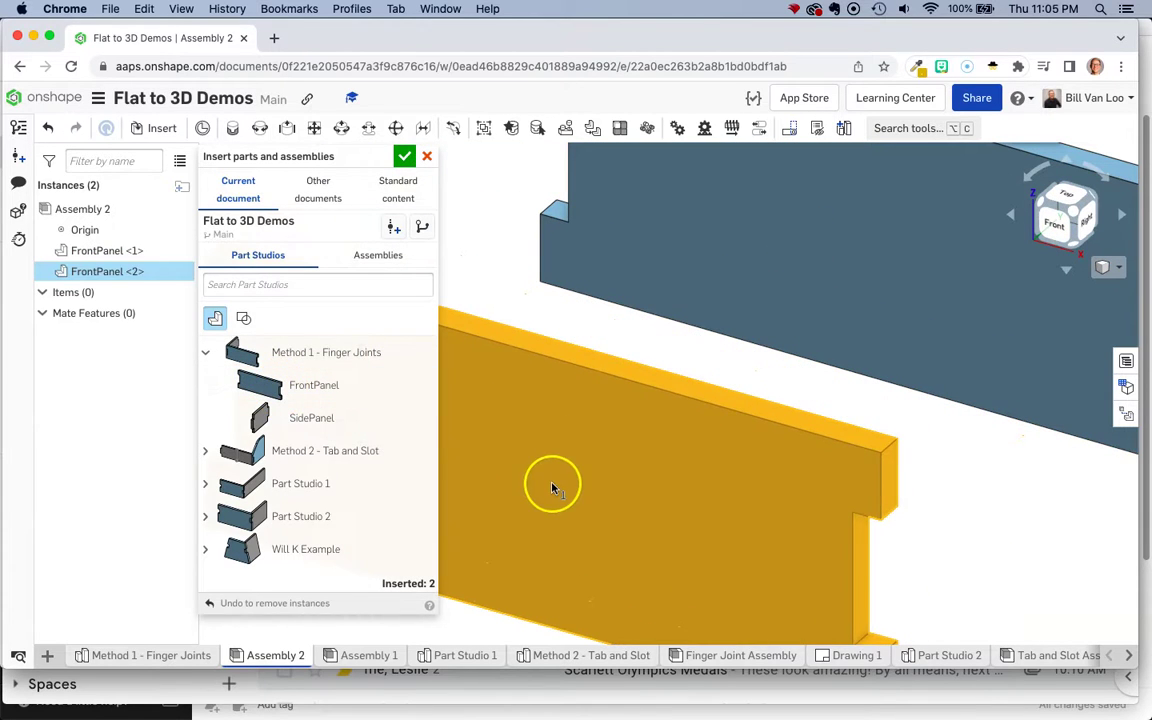
pyautogui.click(548, 483)
pyautogui.click(323, 422)
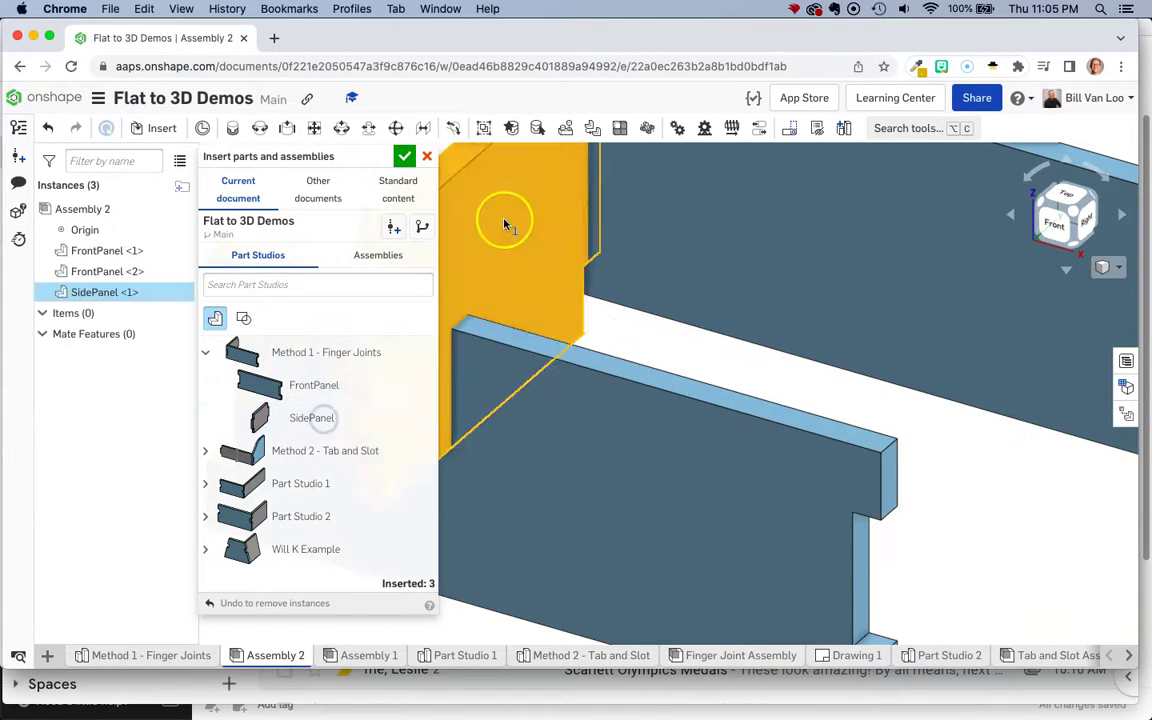
pyautogui.click(444, 207)
pyautogui.click(305, 422)
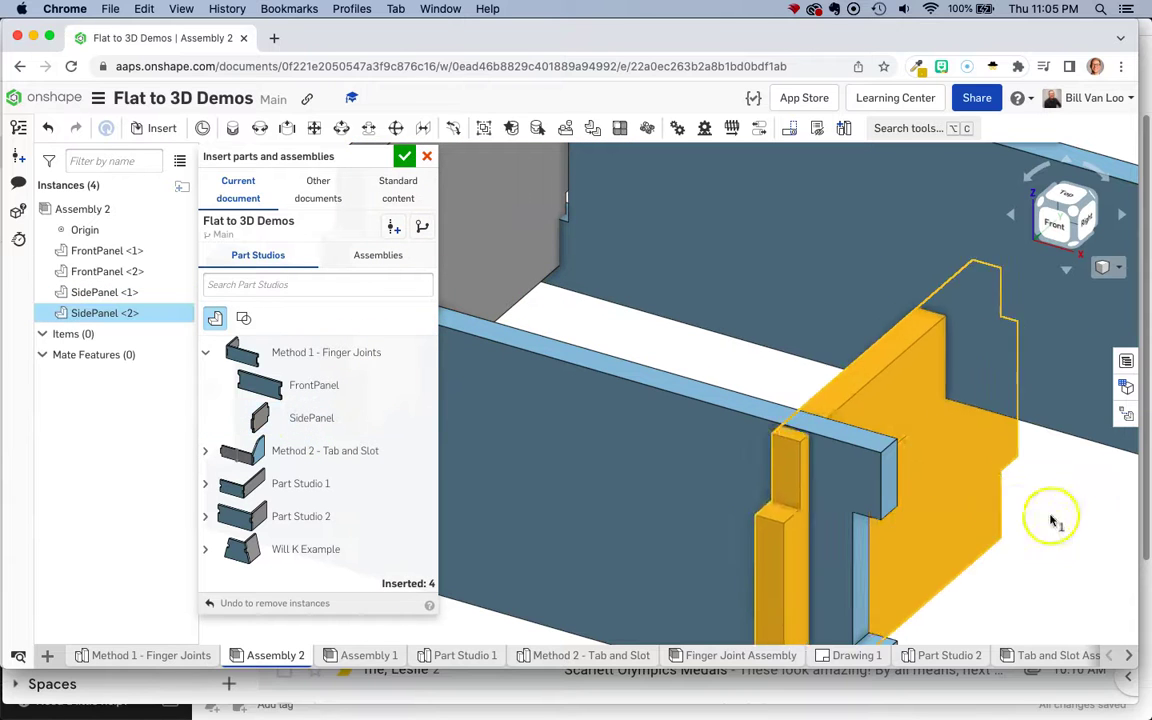
pyautogui.click(1058, 514)
pyautogui.press('f')
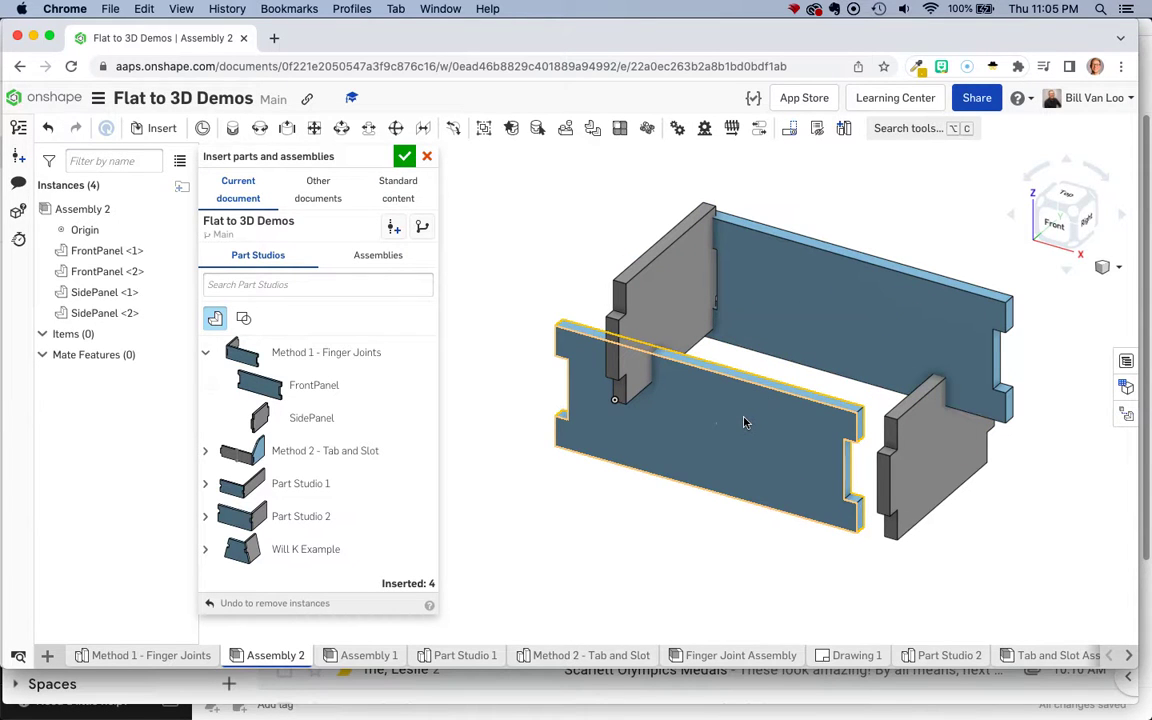
# Select the front panel's top edge and face, then clear the selection.
pyautogui.click(730, 377)
pyautogui.click(725, 421)
pyautogui.click(445, 272)
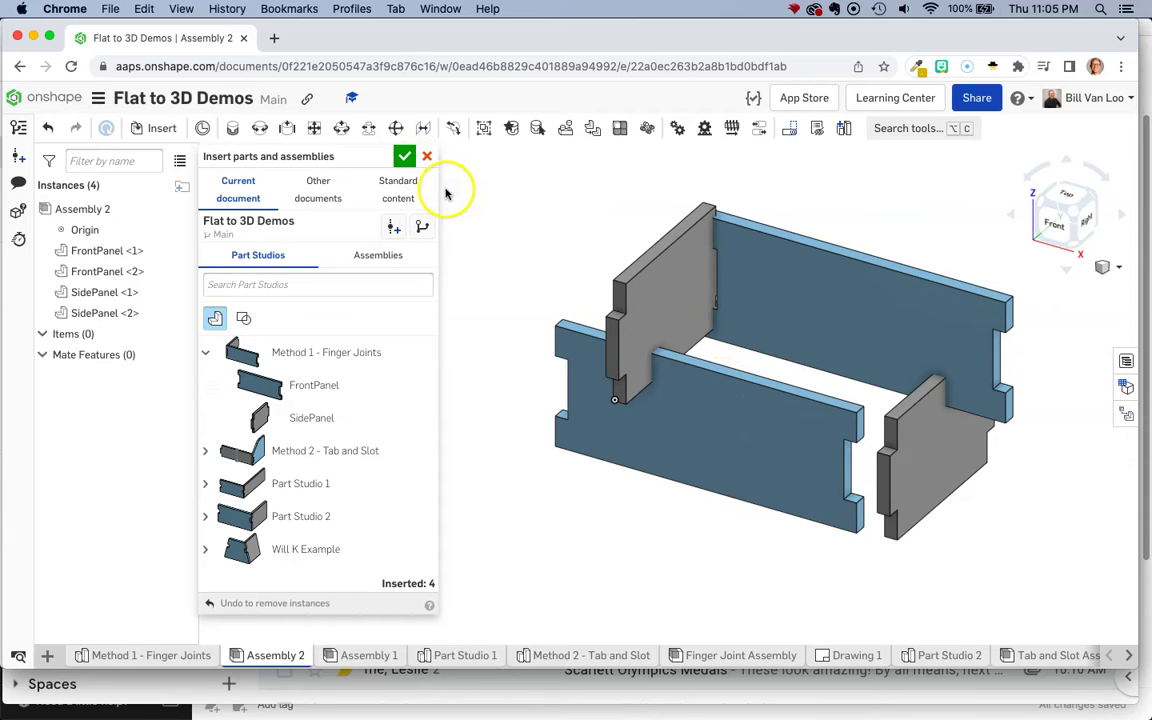
# Close Insert and drag the side, back and front panels apart from each other.
pyautogui.click(404, 158)
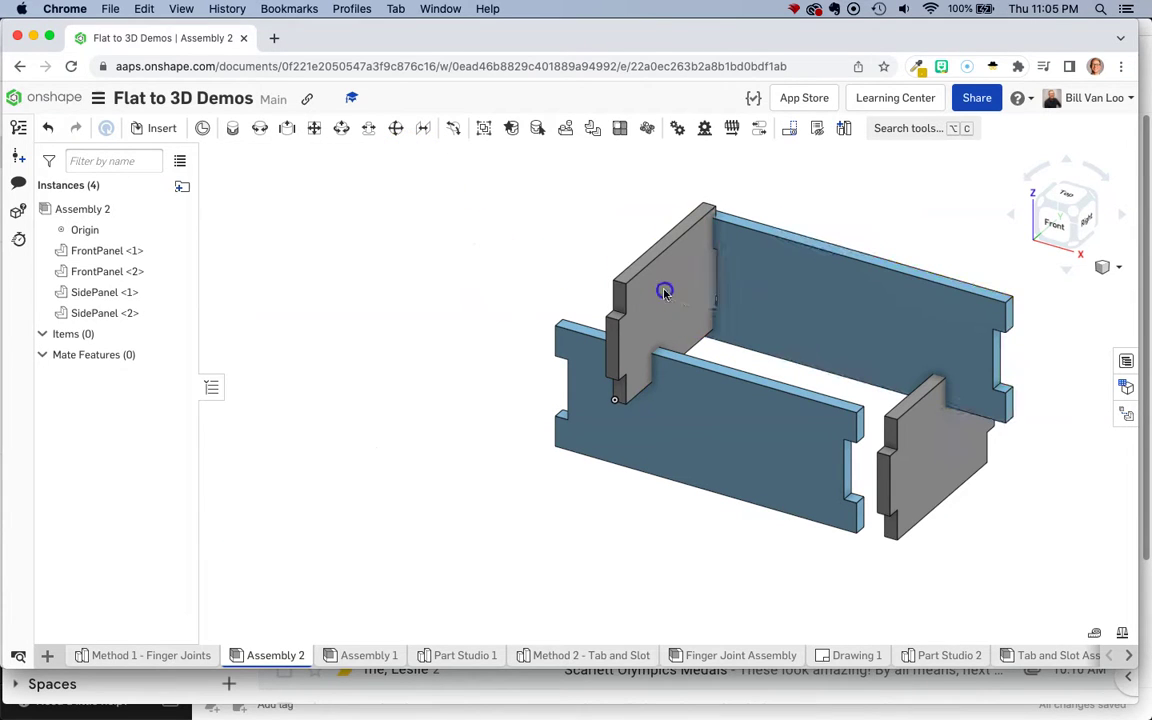
pyautogui.moveTo(528, 249); pyautogui.dragTo(527, 247)
pyautogui.moveTo(849, 298); pyautogui.dragTo(849, 265)
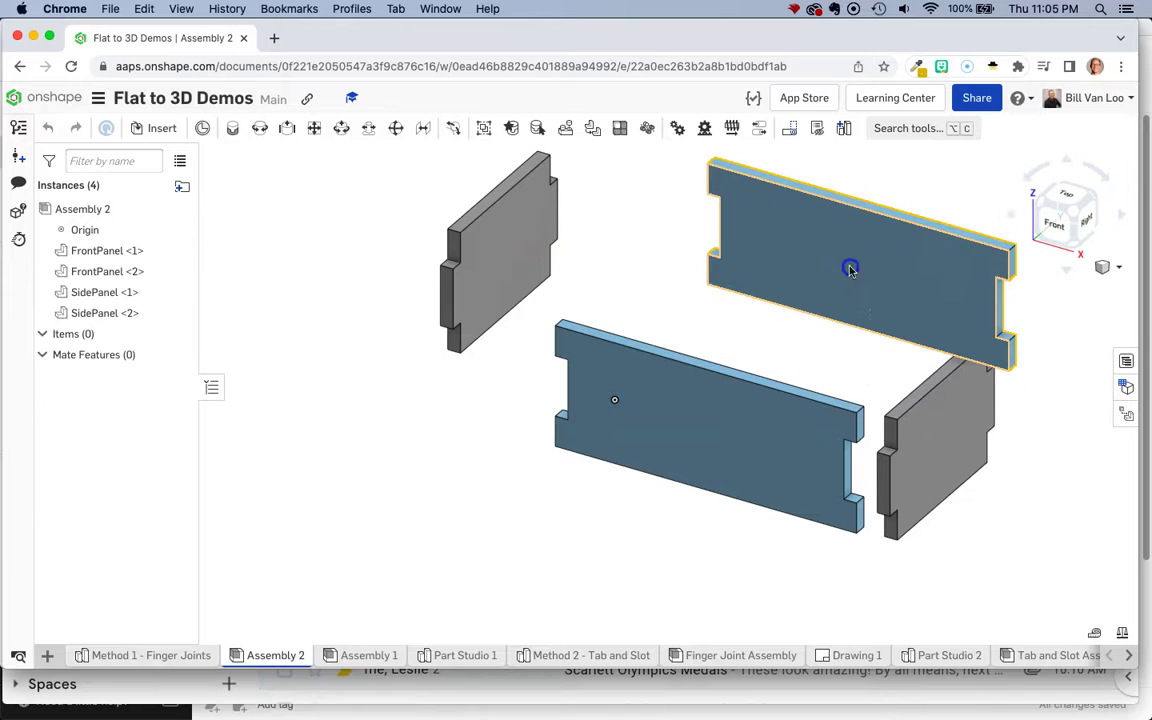
pyautogui.moveTo(948, 447); pyautogui.dragTo(1026, 470)
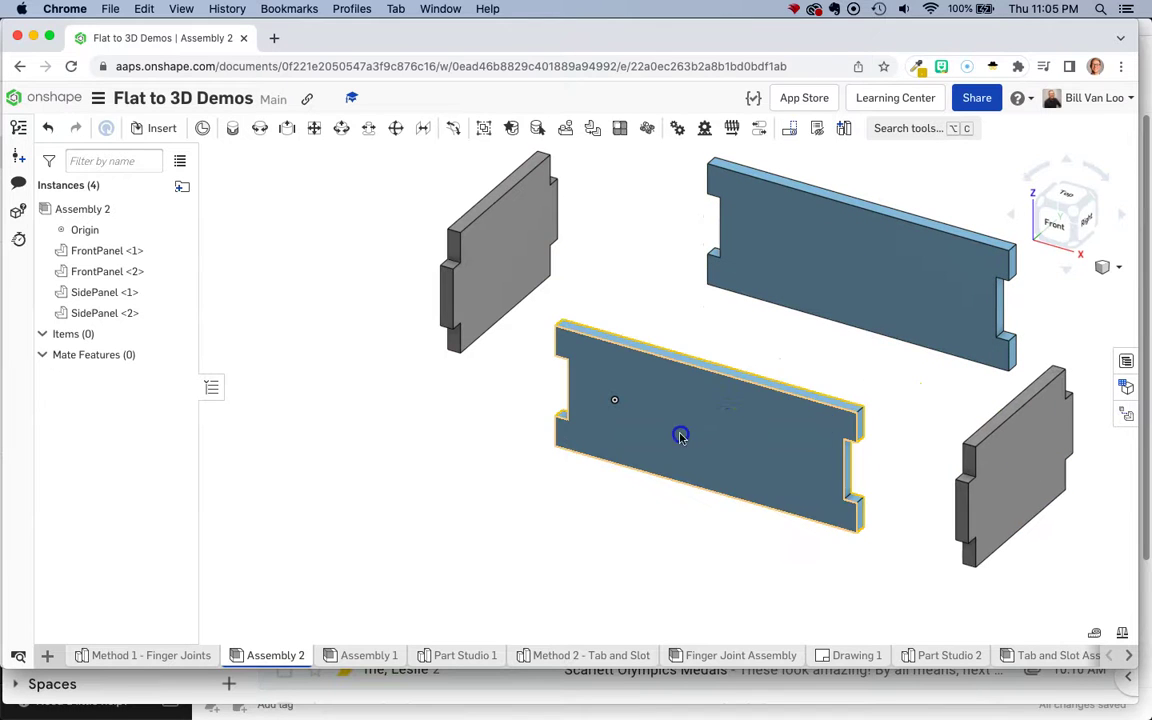
pyautogui.moveTo(679, 432); pyautogui.dragTo(658, 454)
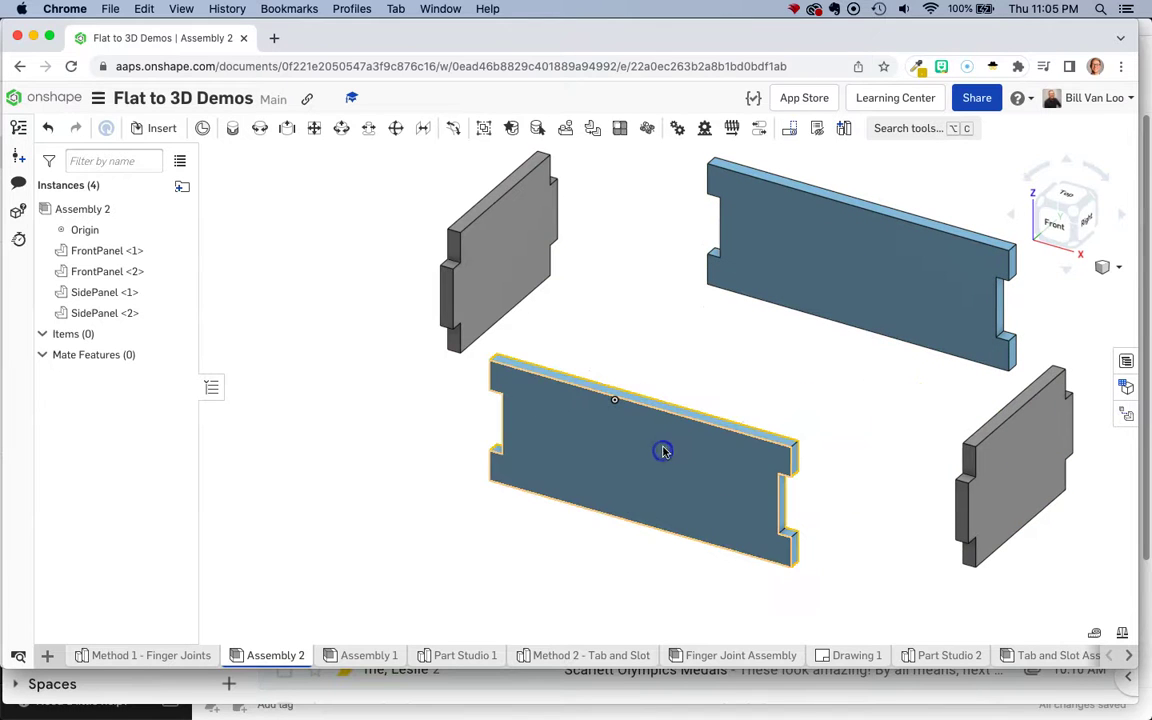
# Fix FrontPanel <1>, confirm it no longer moves, and pan the view left.
pyautogui.rightClick(105, 254)
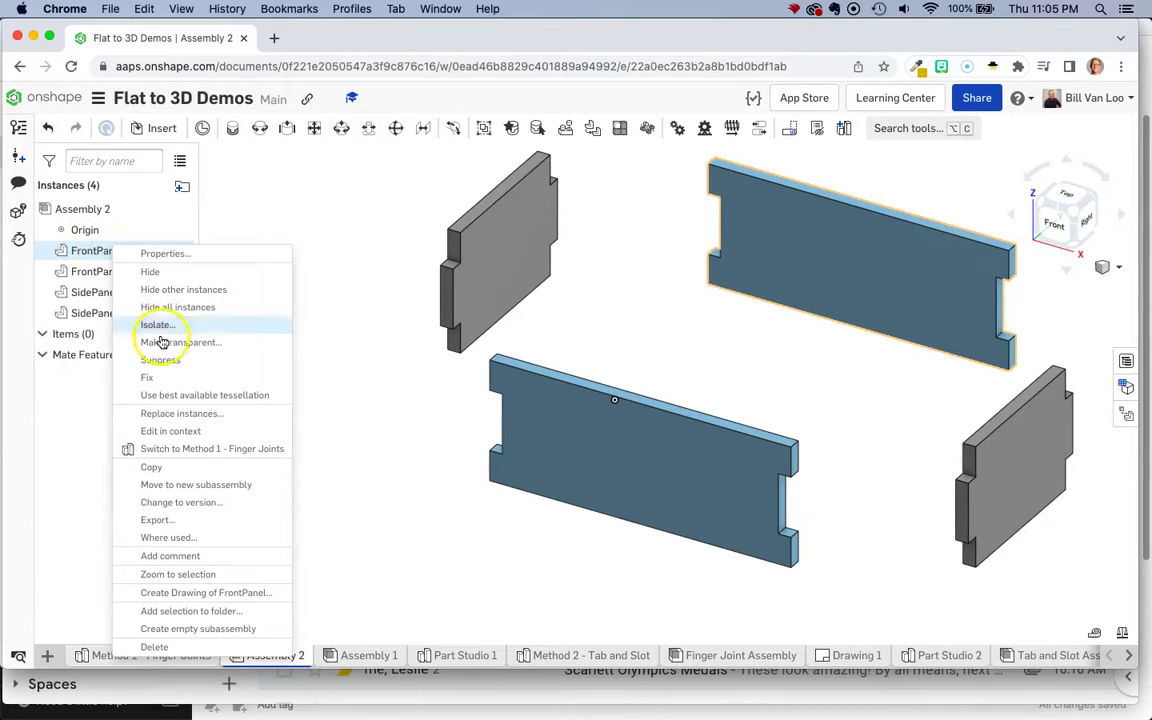
pyautogui.click(170, 382)
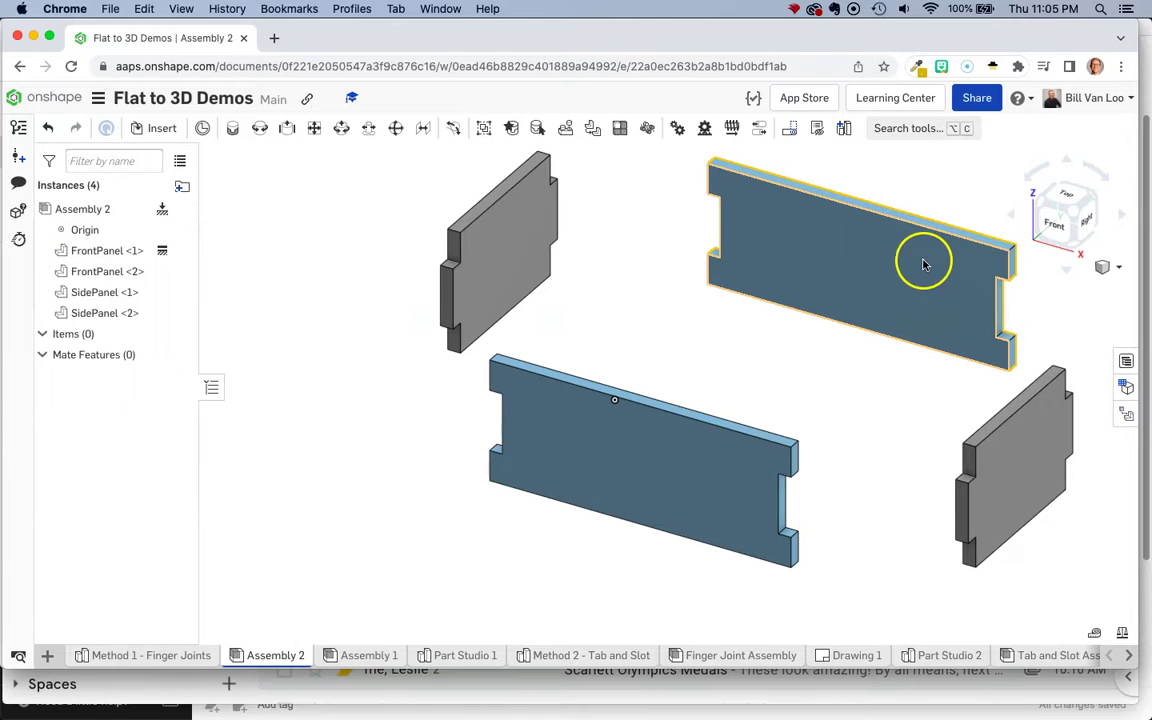
pyautogui.moveTo(920, 264)
pyautogui.mouseDown()
pyautogui.moveTo(851, 318)
pyautogui.moveTo(847, 357)
pyautogui.mouseUp()
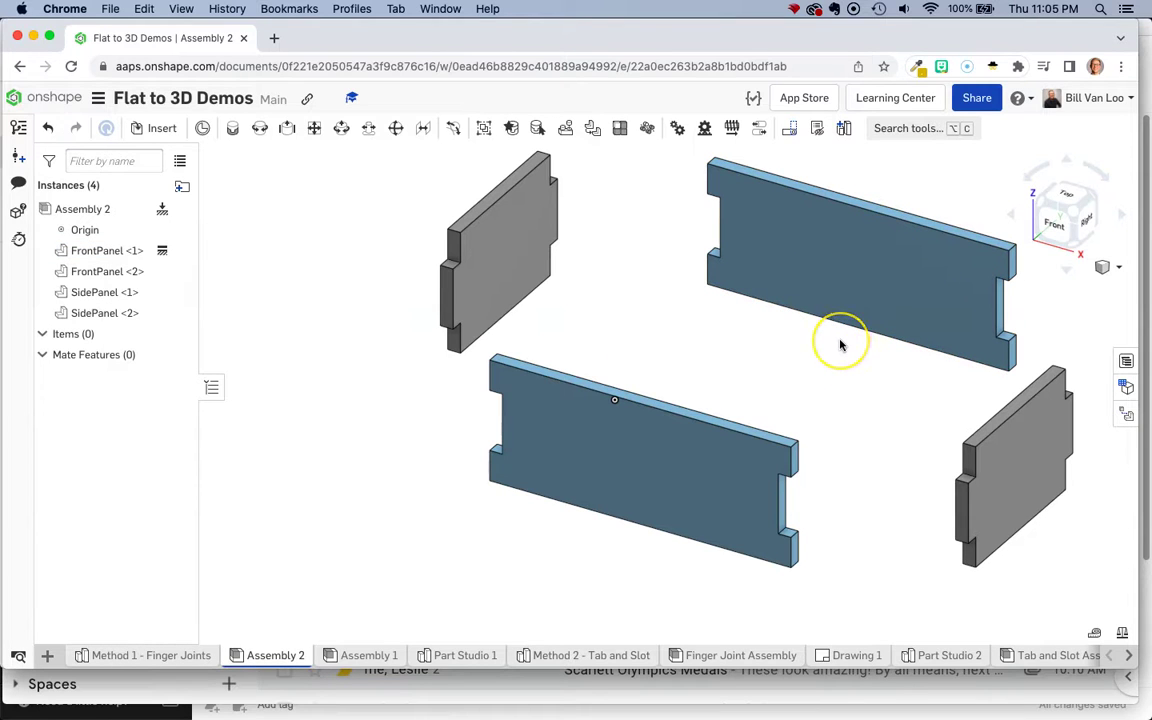
pyautogui.moveTo(845, 349); pyautogui.dragTo(702, 357, button='middle')
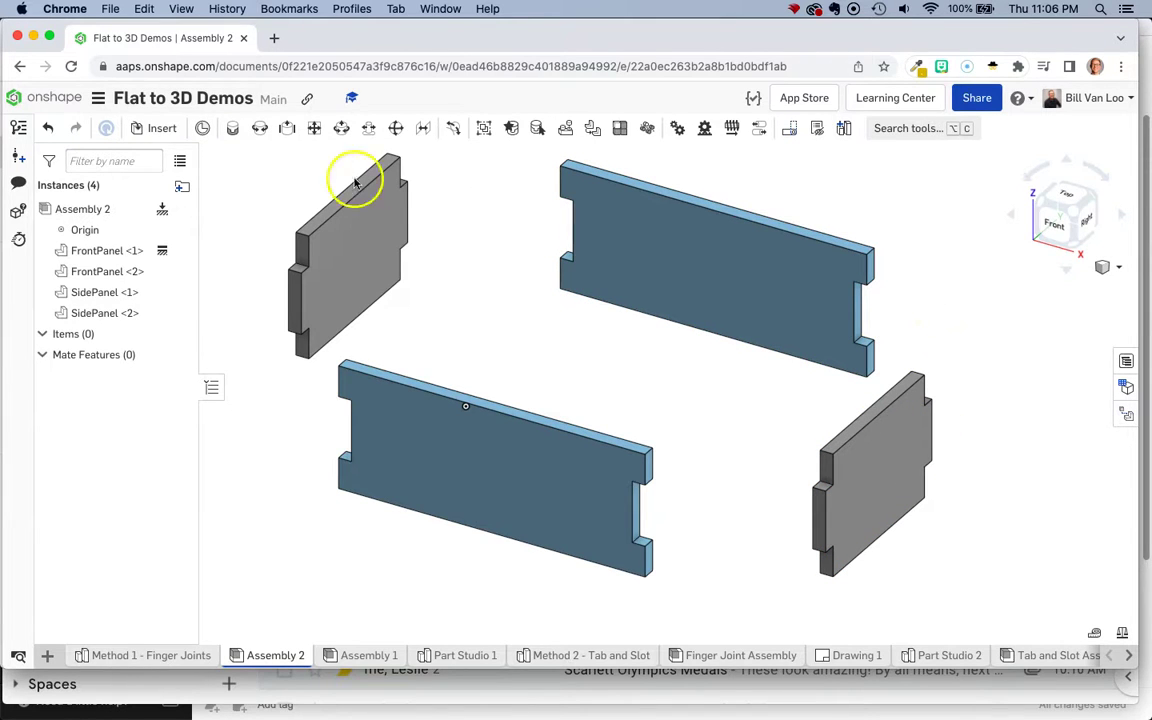
# Start Fastened 1 and bring a panel's top corner into view toward a right-back angle.
pyautogui.click(232, 131)
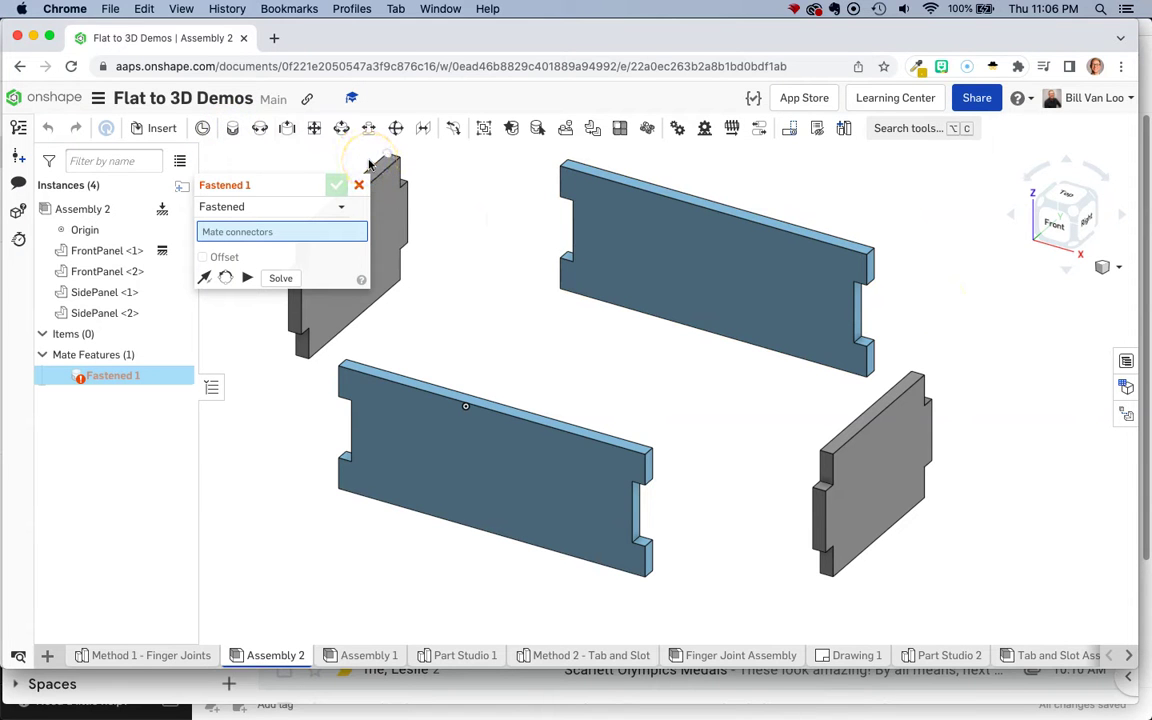
pyautogui.moveTo(985, 371); pyautogui.dragTo(763, 411, button='right')
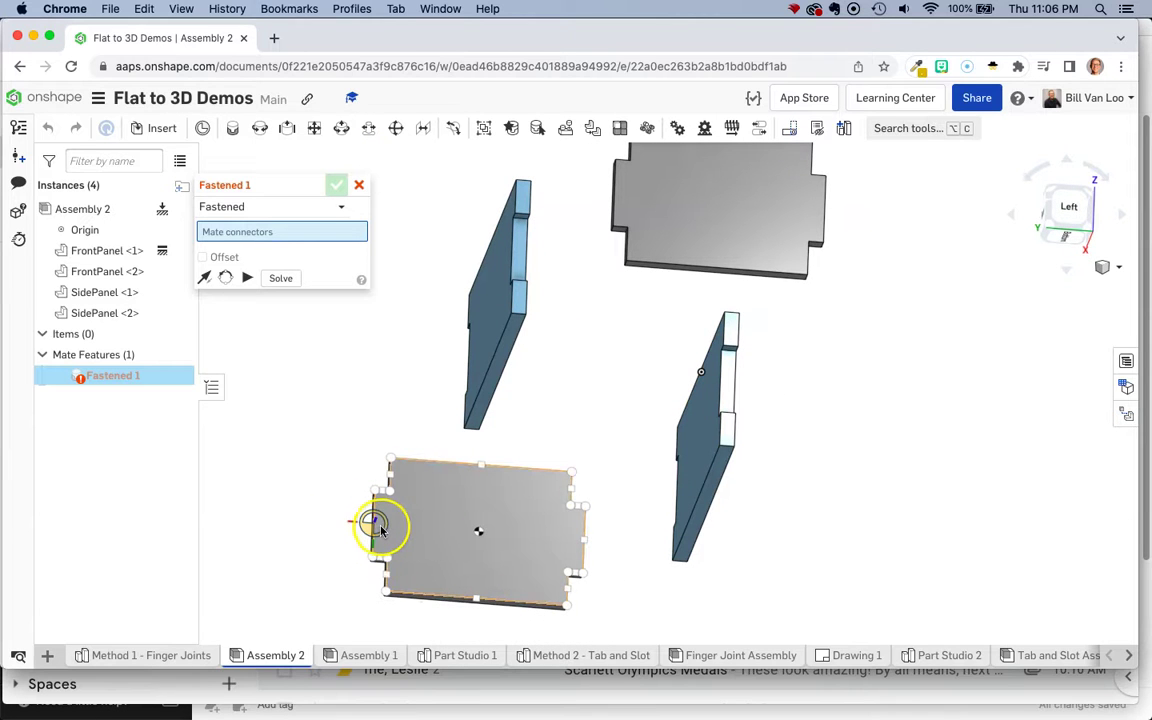
pyautogui.scroll(3, 388, 521)
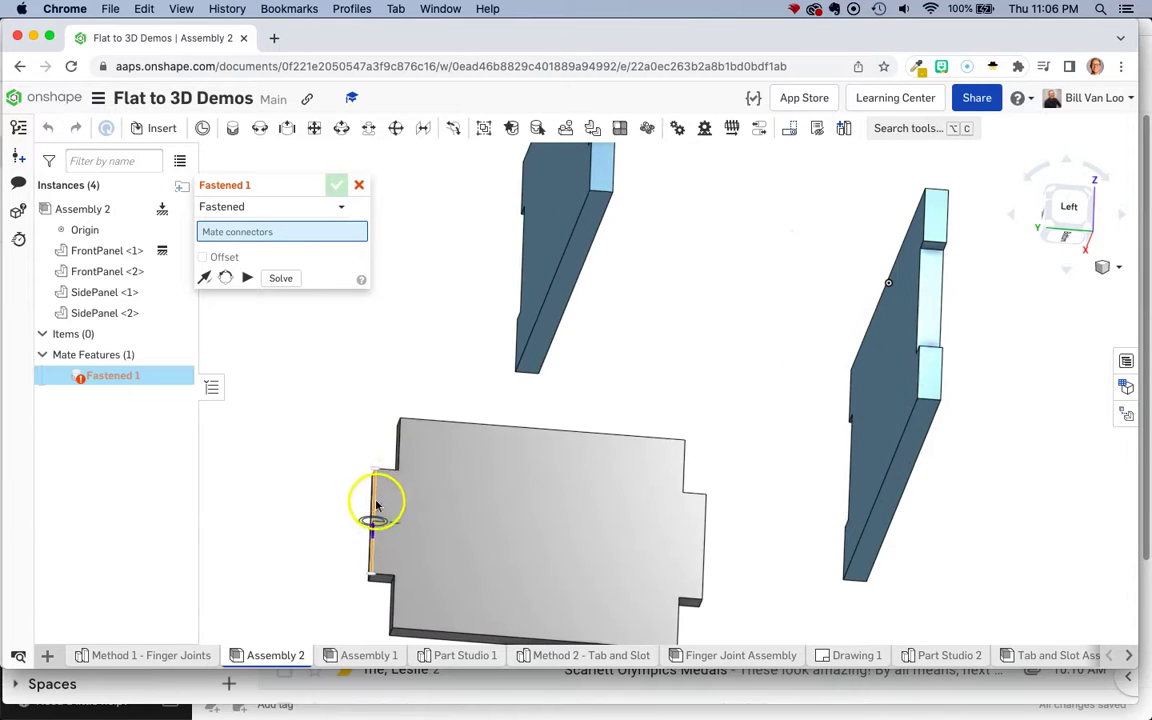
pyautogui.moveTo(342, 501); pyautogui.dragTo(543, 529, button='right')
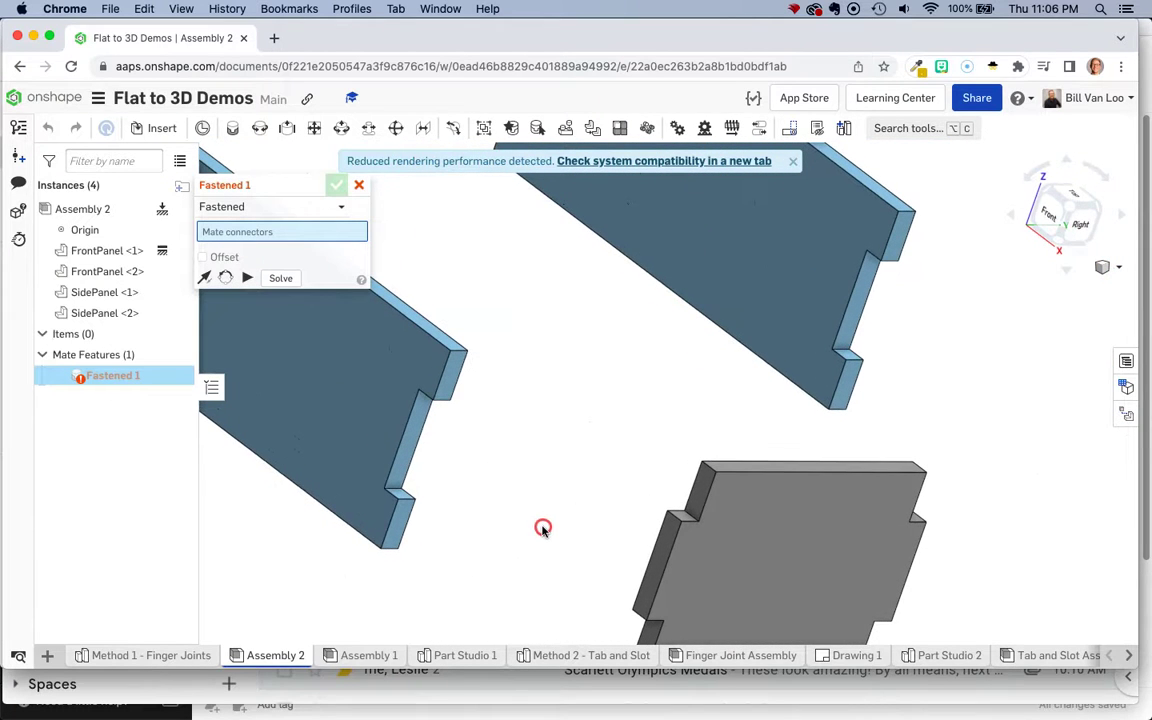
pyautogui.keyDown('ctrl'); pyautogui.moveTo(531, 410); pyautogui.dragTo(597, 421, button='right'); pyautogui.keyUp('ctrl')
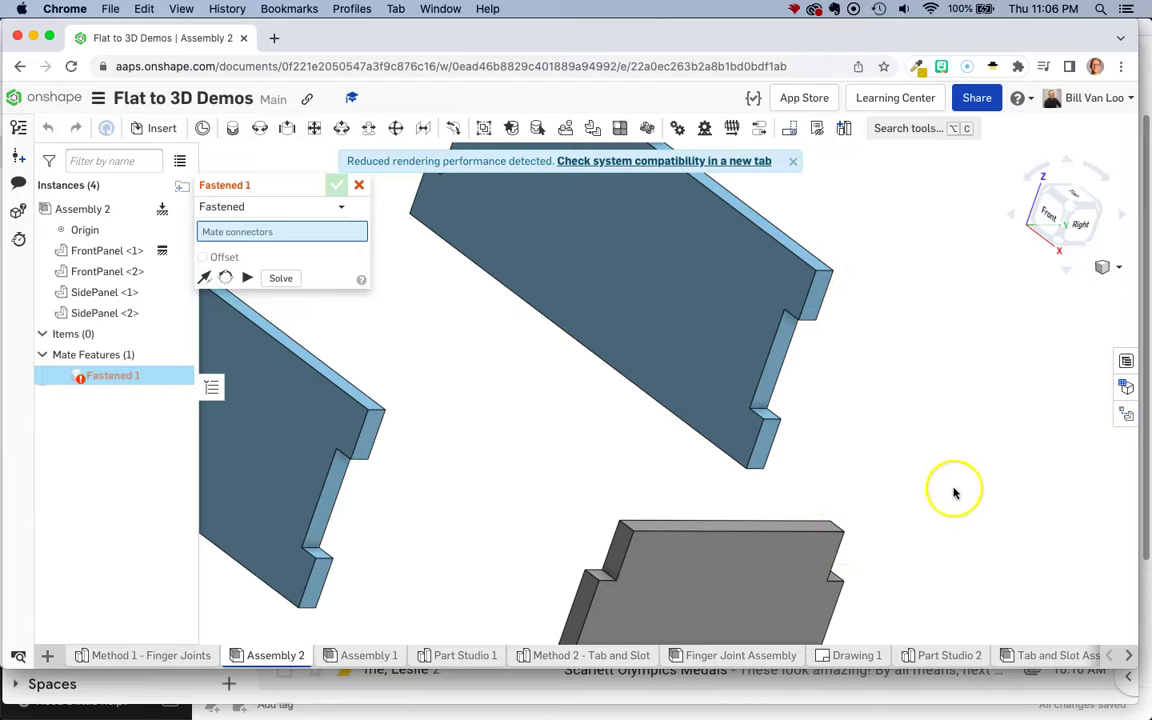
# Pick the FrontPanel corner connector, then the SidePanel corner connector for Fastened 1.
pyautogui.click(801, 283)
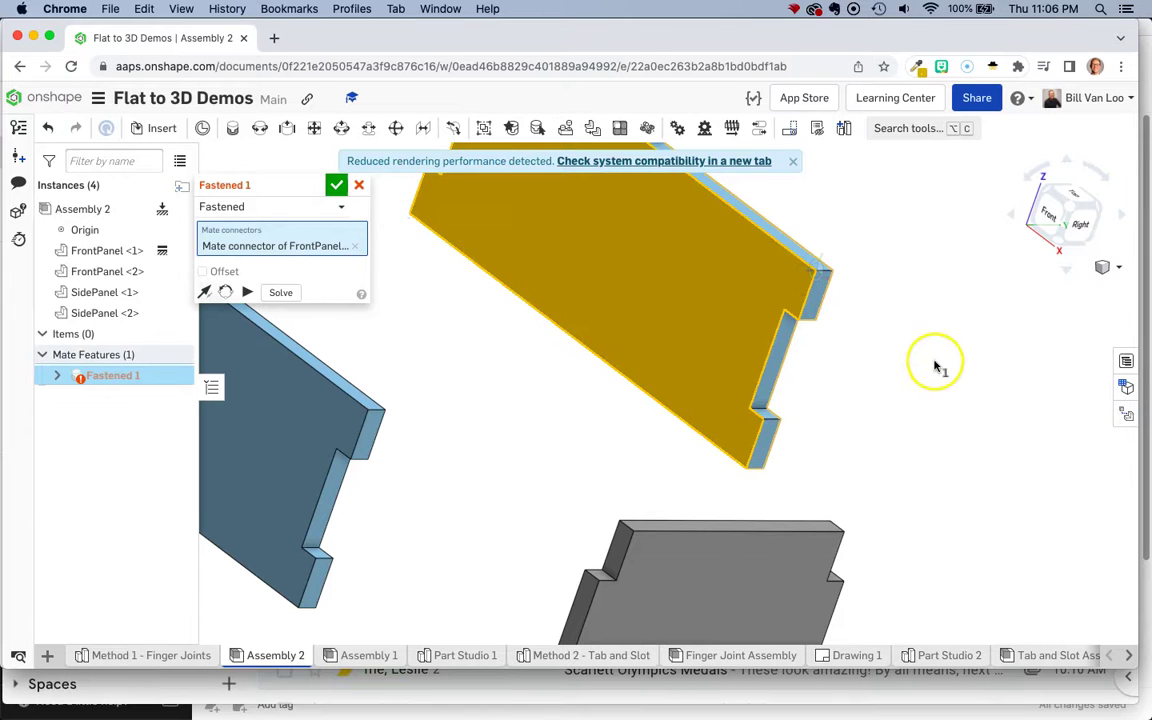
pyautogui.moveTo(935, 367); pyautogui.dragTo(832, 341, button='right')
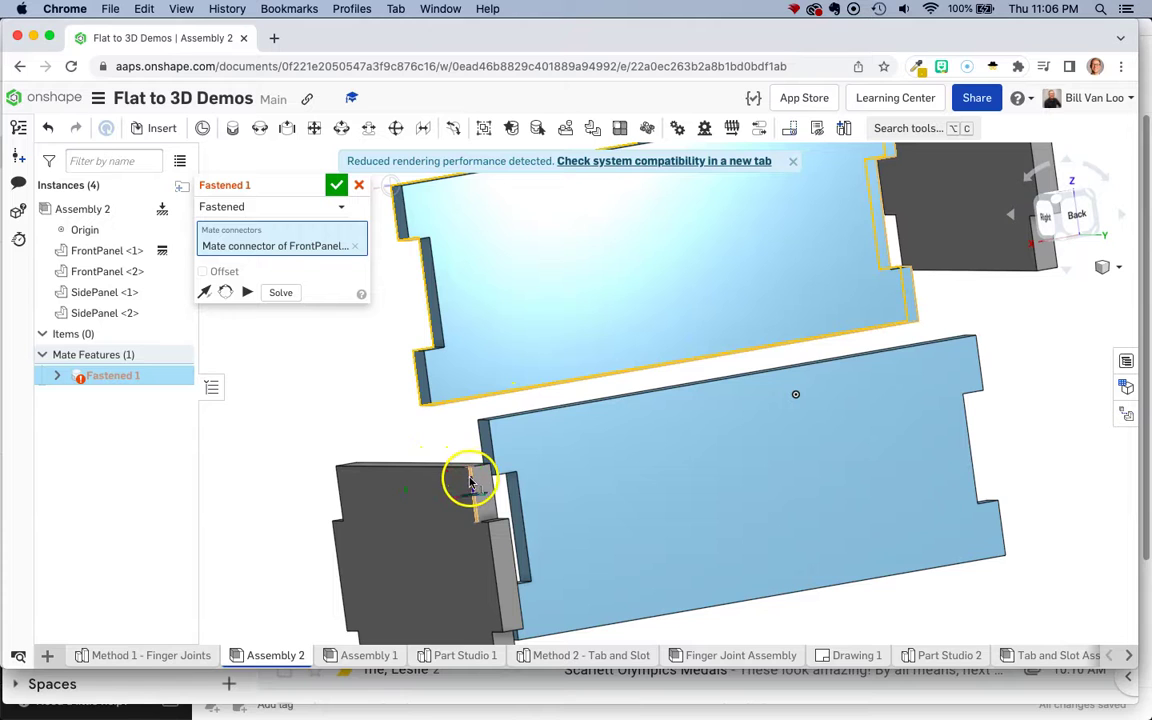
pyautogui.scroll(3, 474, 483)
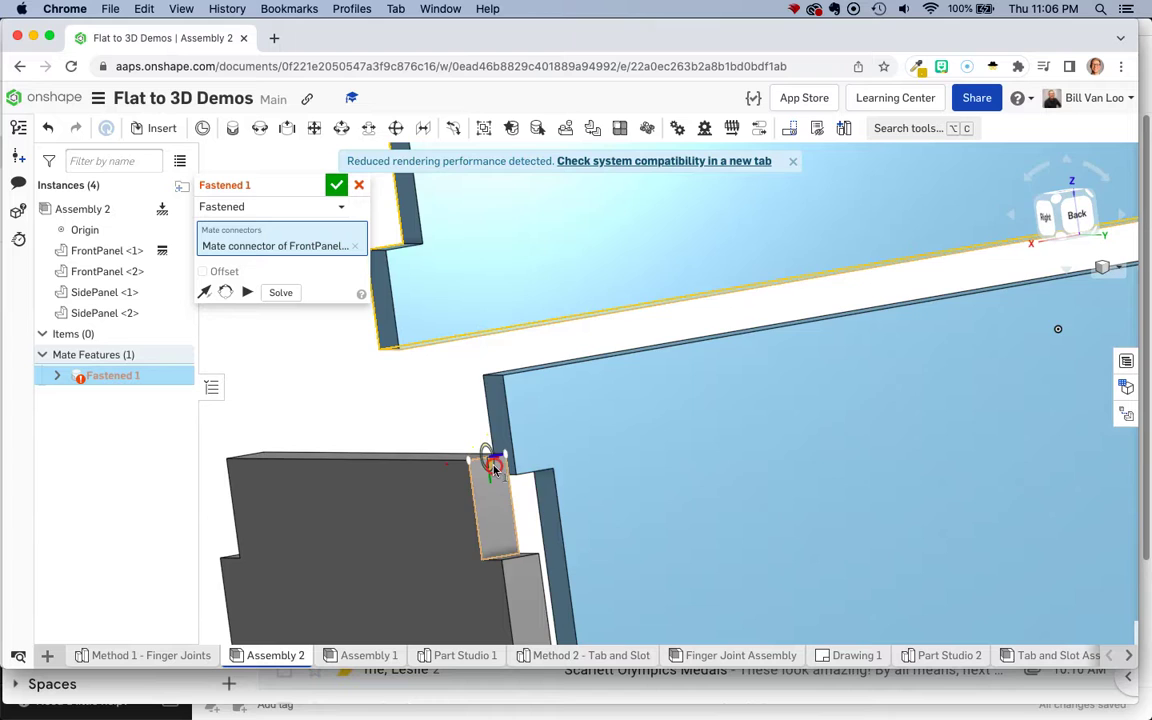
pyautogui.moveTo(483, 463)
pyautogui.mouseDown(button='right')
pyautogui.moveTo(487, 480)
pyautogui.moveTo(485, 465)
pyautogui.mouseUp(button='right')
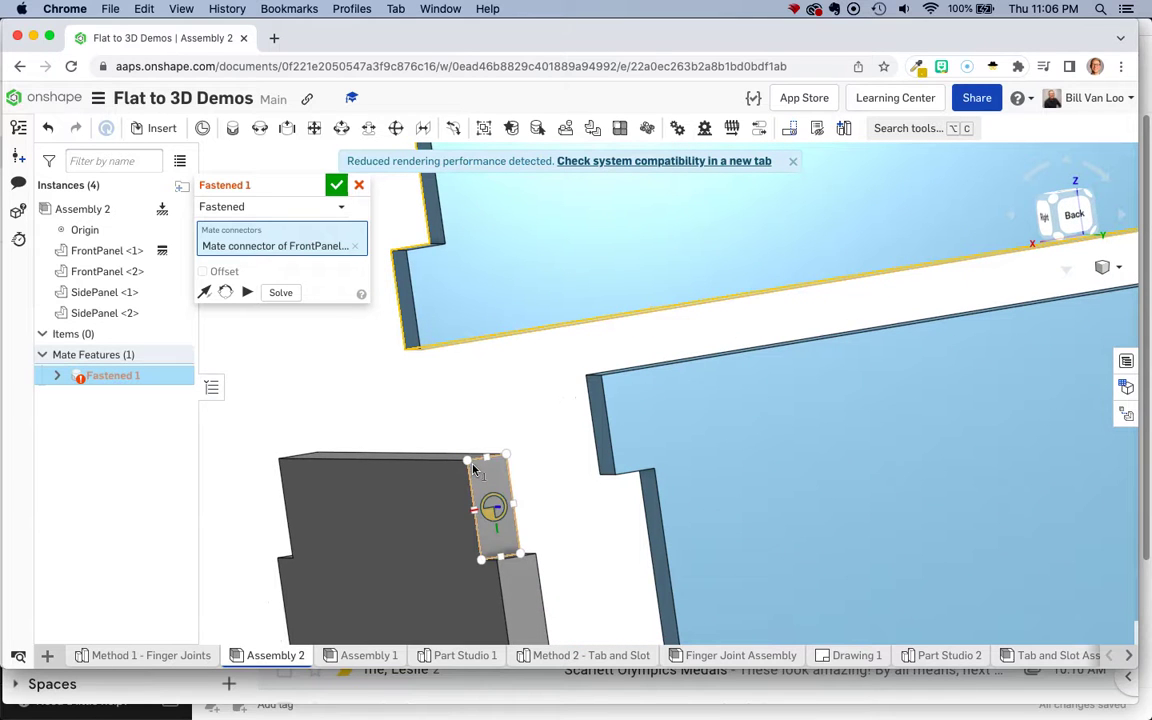
pyautogui.click(476, 467)
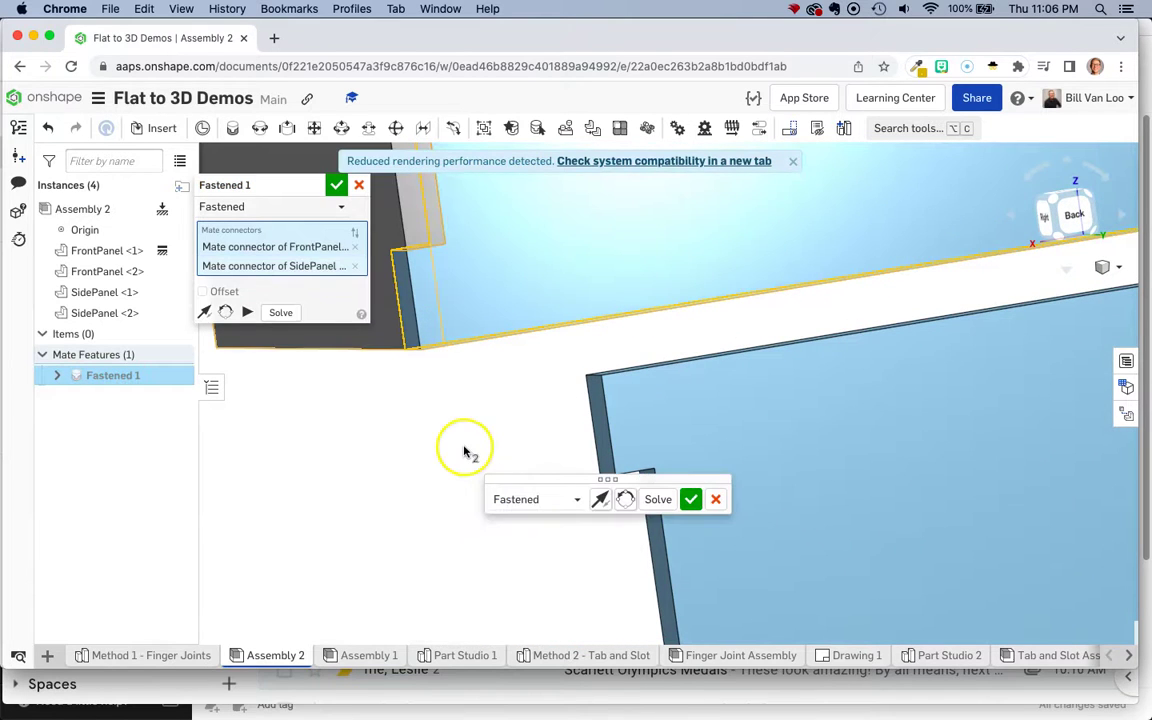
# Inspect the joined panels, then commit Fastened 1 and start Fastened 2.
pyautogui.moveTo(464, 452); pyautogui.dragTo(563, 493, button='right')
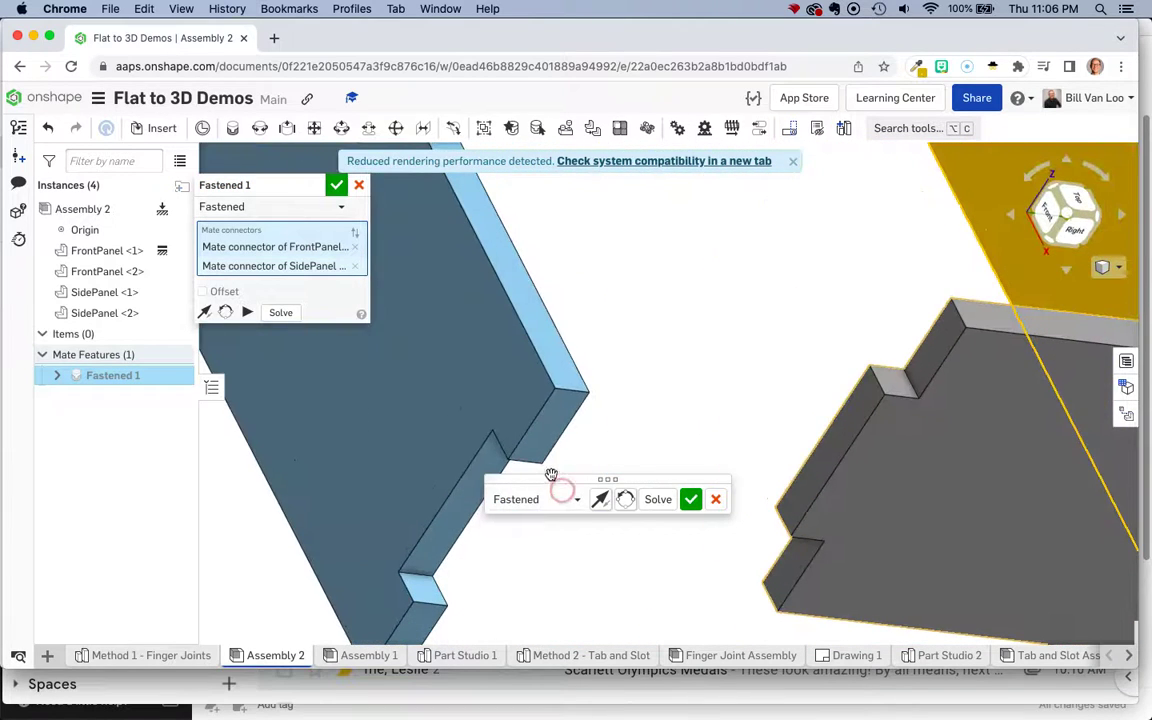
pyautogui.moveTo(748, 342); pyautogui.dragTo(630, 362, button='right')
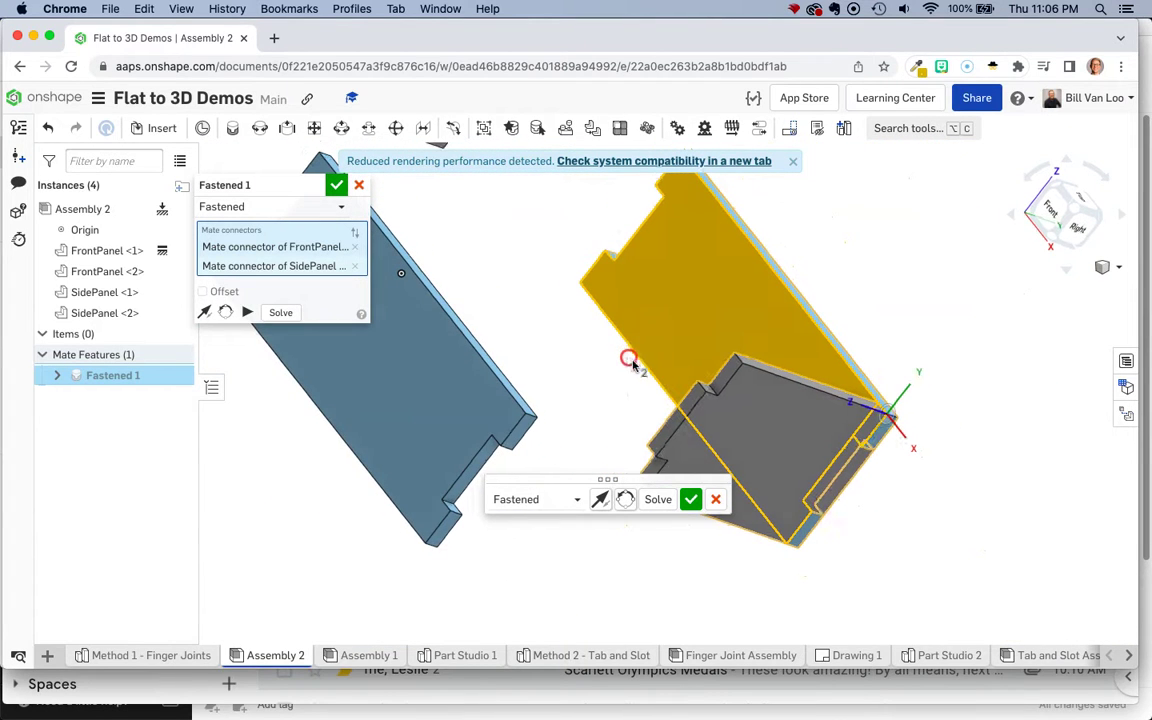
pyautogui.click(683, 483)
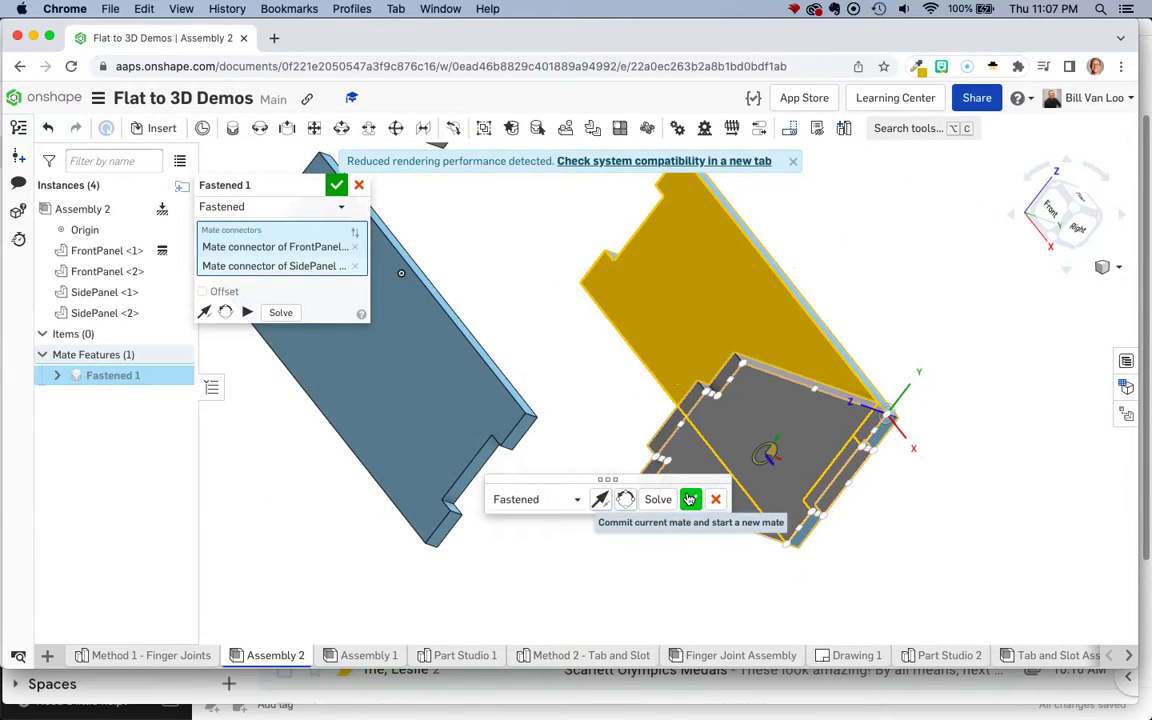
pyautogui.click(690, 499)
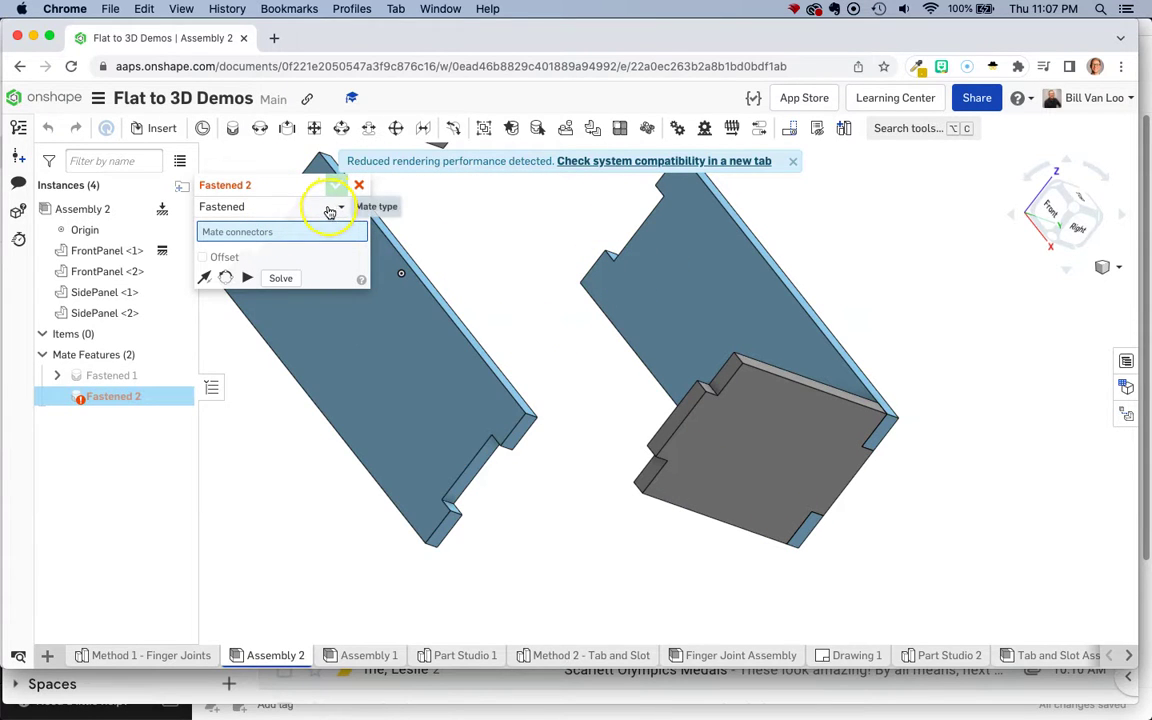
# Orbit and zoom onto the grey side panel's top corner for Fastened 2.
pyautogui.moveTo(586, 307); pyautogui.dragTo(579, 309, button='right')
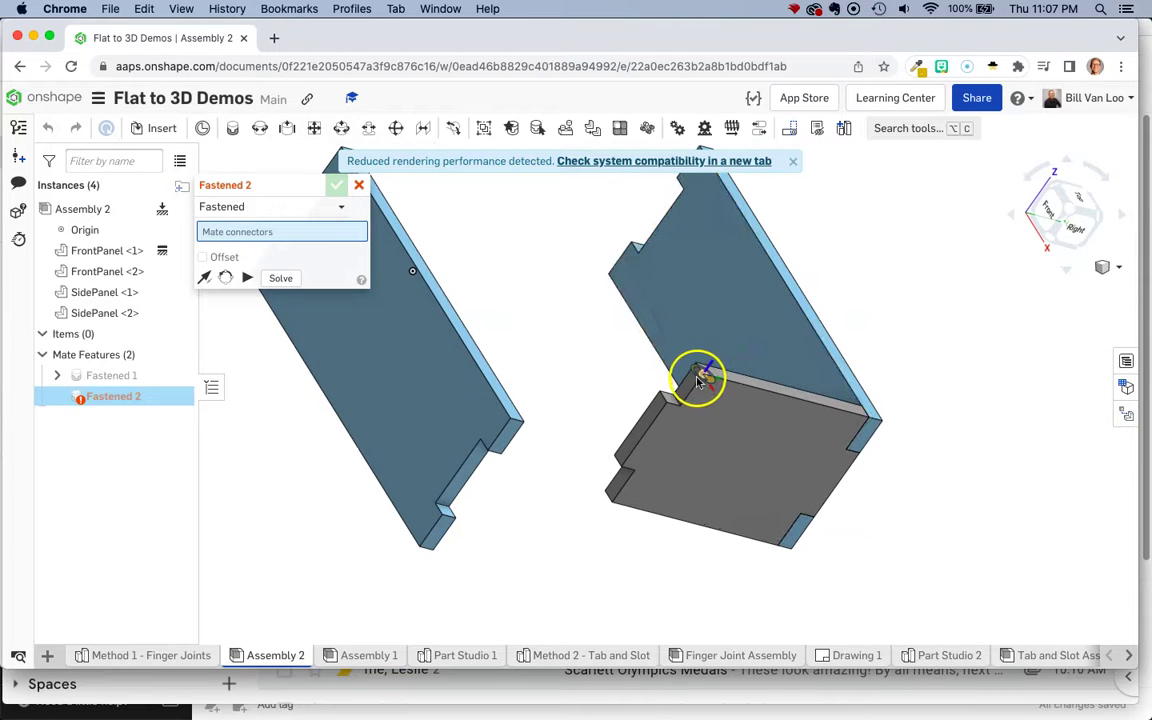
pyautogui.moveTo(697, 383)
pyautogui.mouseDown(button='right')
pyautogui.moveTo(653, 368)
pyautogui.moveTo(689, 383)
pyautogui.mouseUp(button='right')
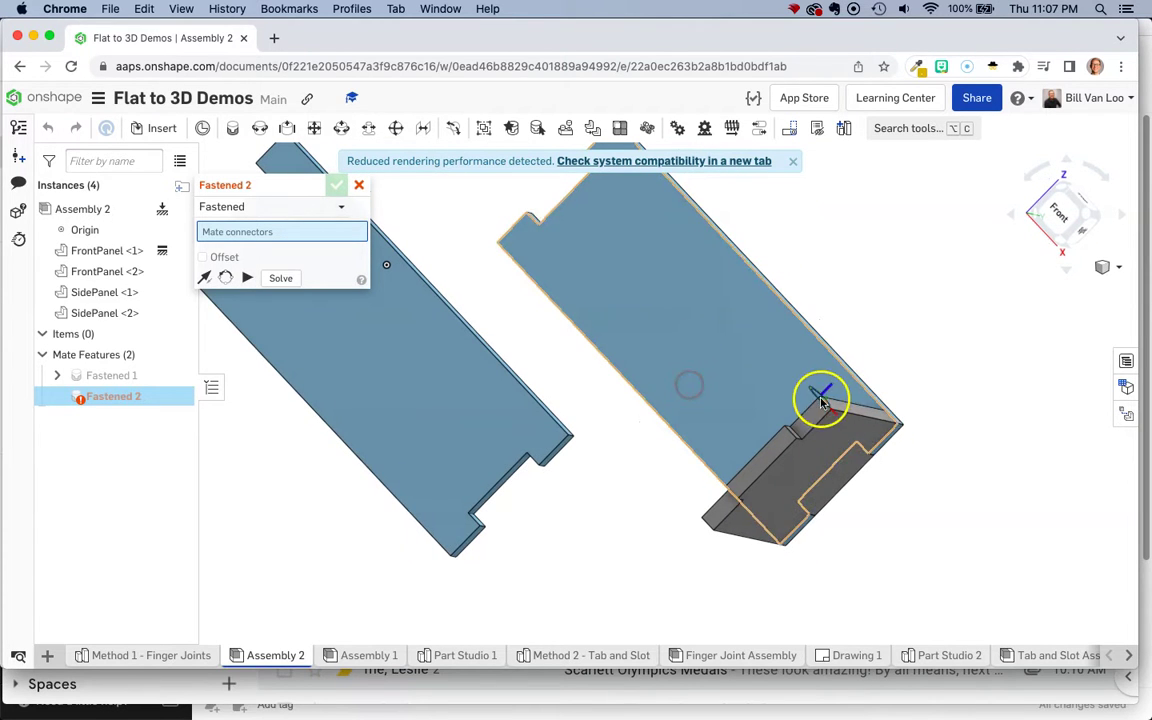
pyautogui.moveTo(824, 417); pyautogui.dragTo(883, 423, button='right')
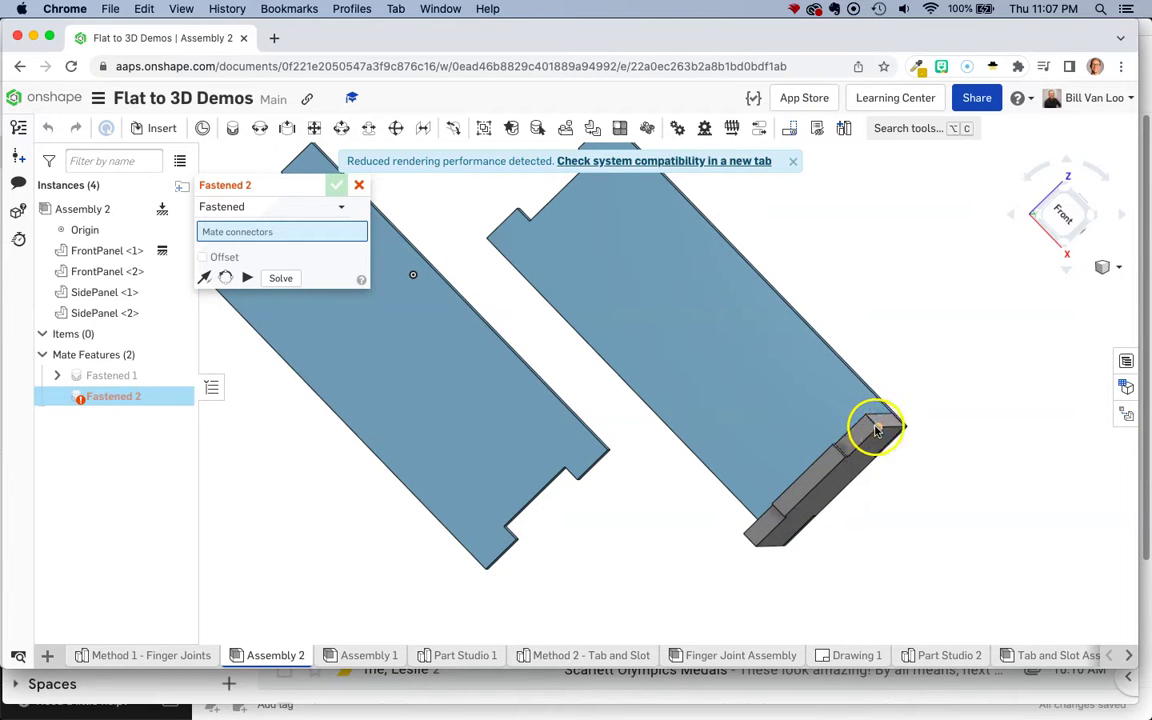
pyautogui.moveTo(908, 458)
pyautogui.mouseDown(button='right')
pyautogui.moveTo(897, 483)
pyautogui.moveTo(908, 478)
pyautogui.moveTo(877, 465)
pyautogui.moveTo(859, 404)
pyautogui.moveTo(910, 455)
pyautogui.moveTo(912, 476)
pyautogui.mouseUp(button='right')
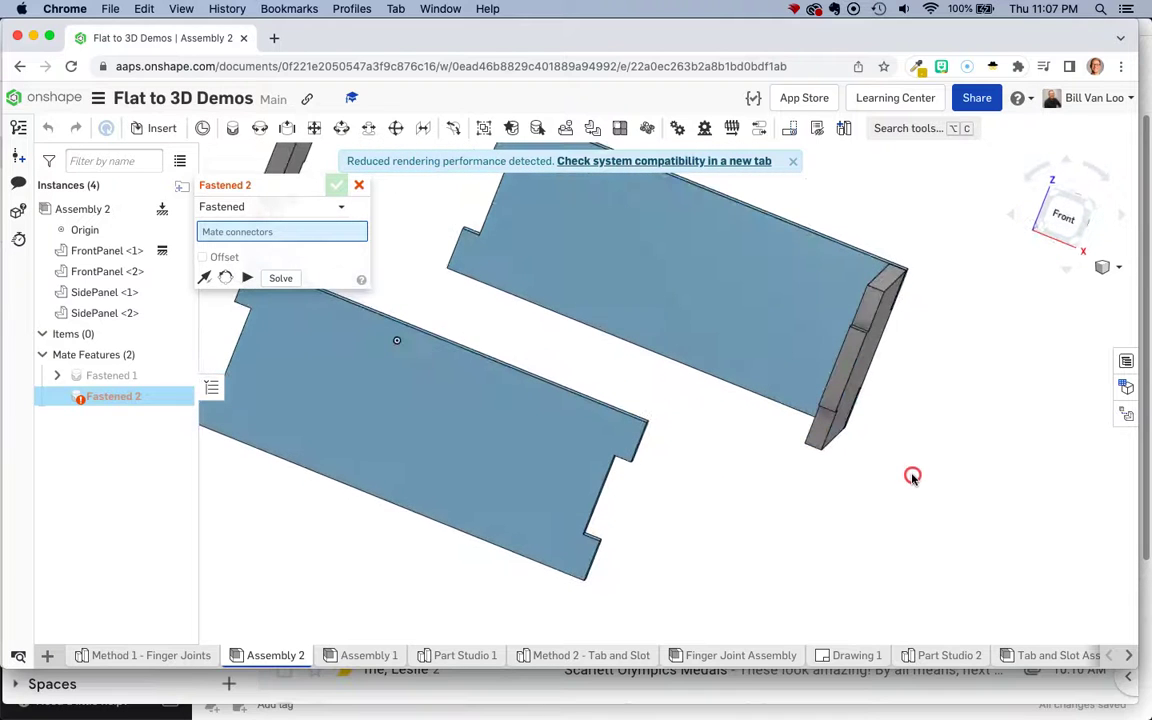
pyautogui.scroll(4, 884, 290)
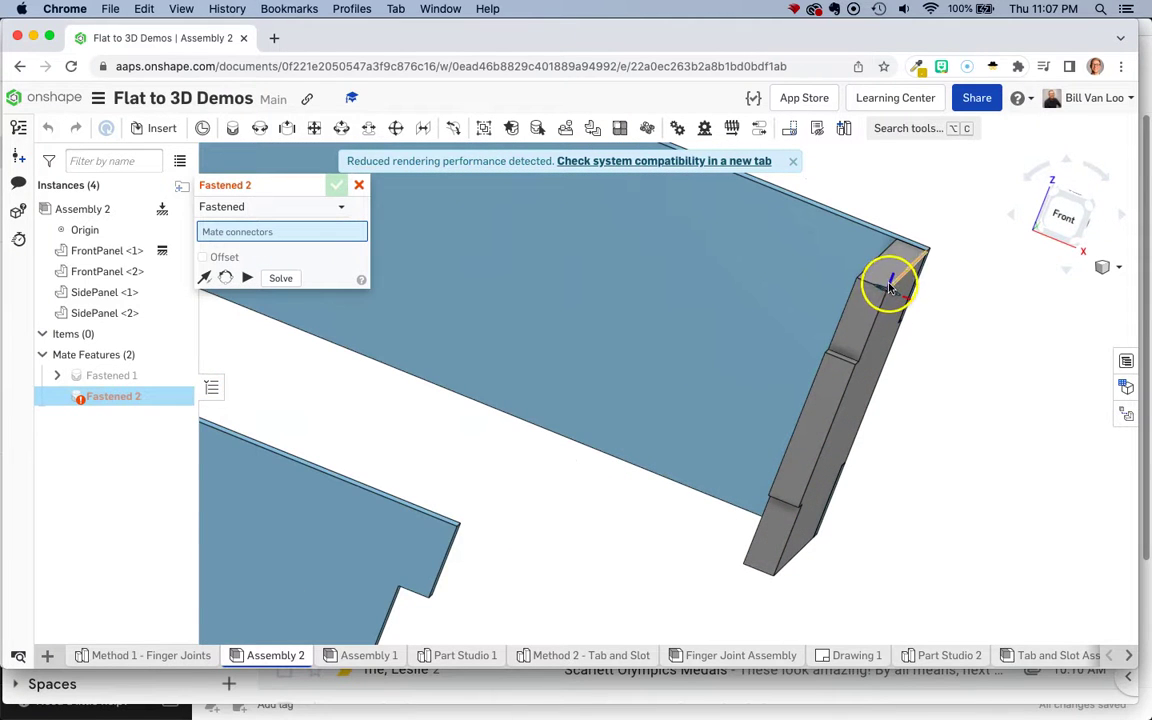
# Fasten the side panel's top corner to the other front panel's top corner.
pyautogui.click(889, 288)
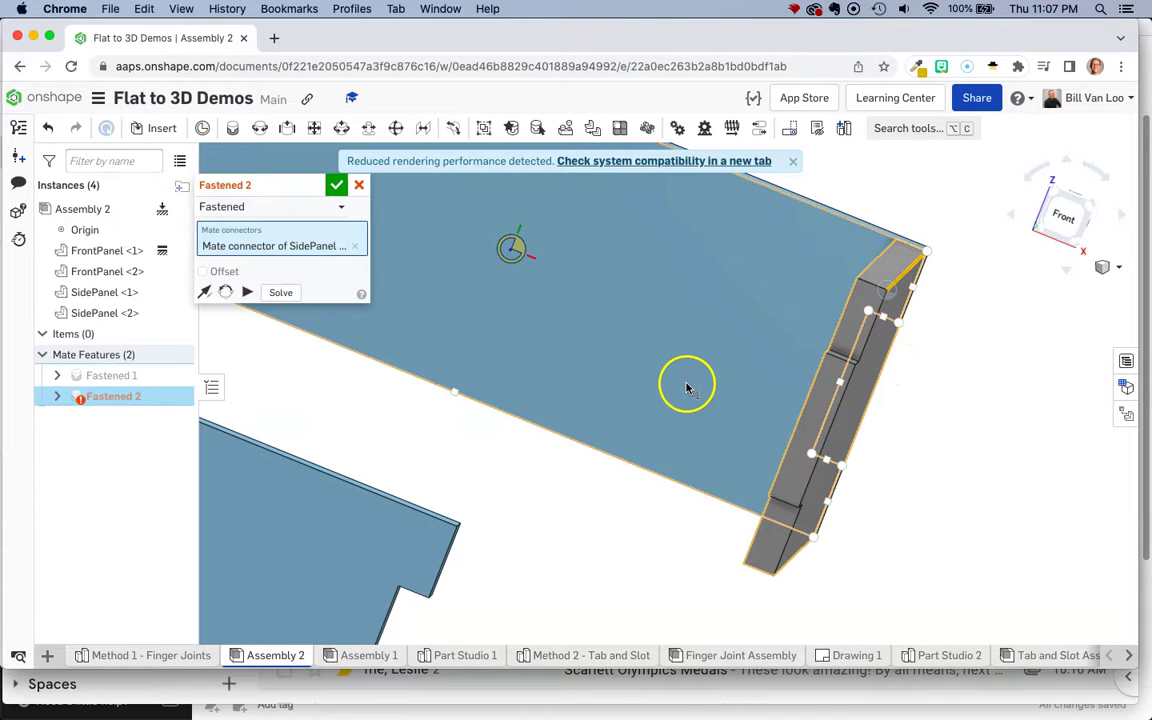
pyautogui.moveTo(650, 481); pyautogui.dragTo(540, 476, button='right')
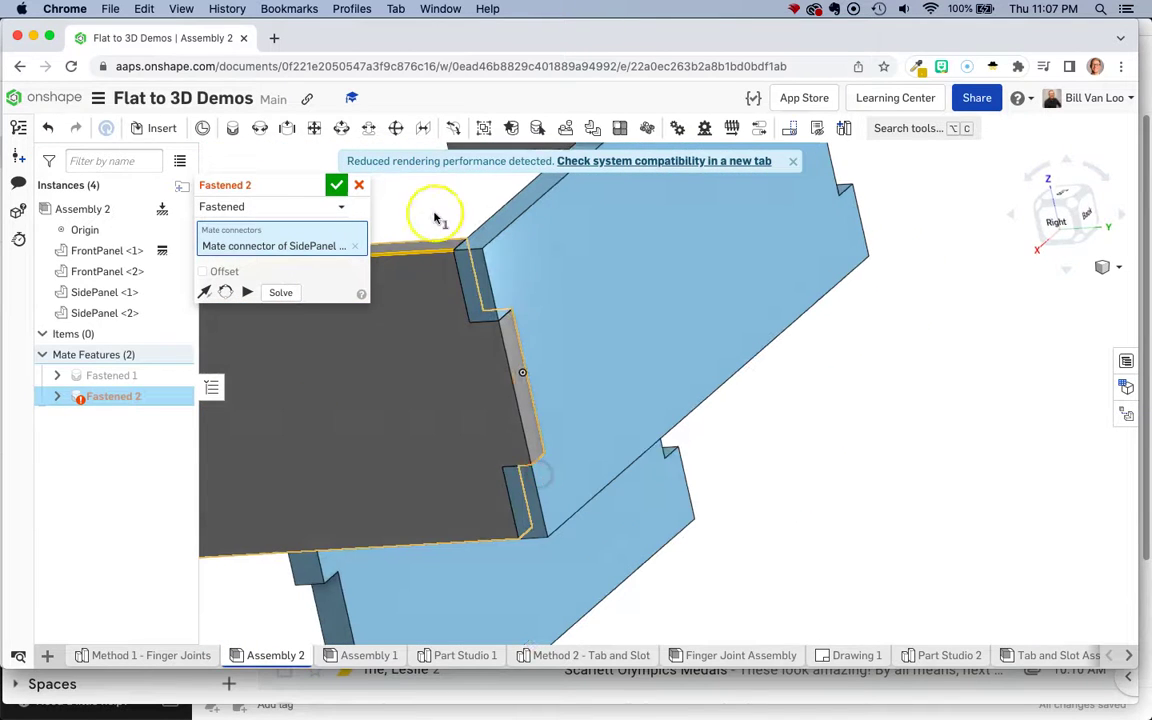
pyautogui.moveTo(437, 219); pyautogui.dragTo(662, 196, button='right')
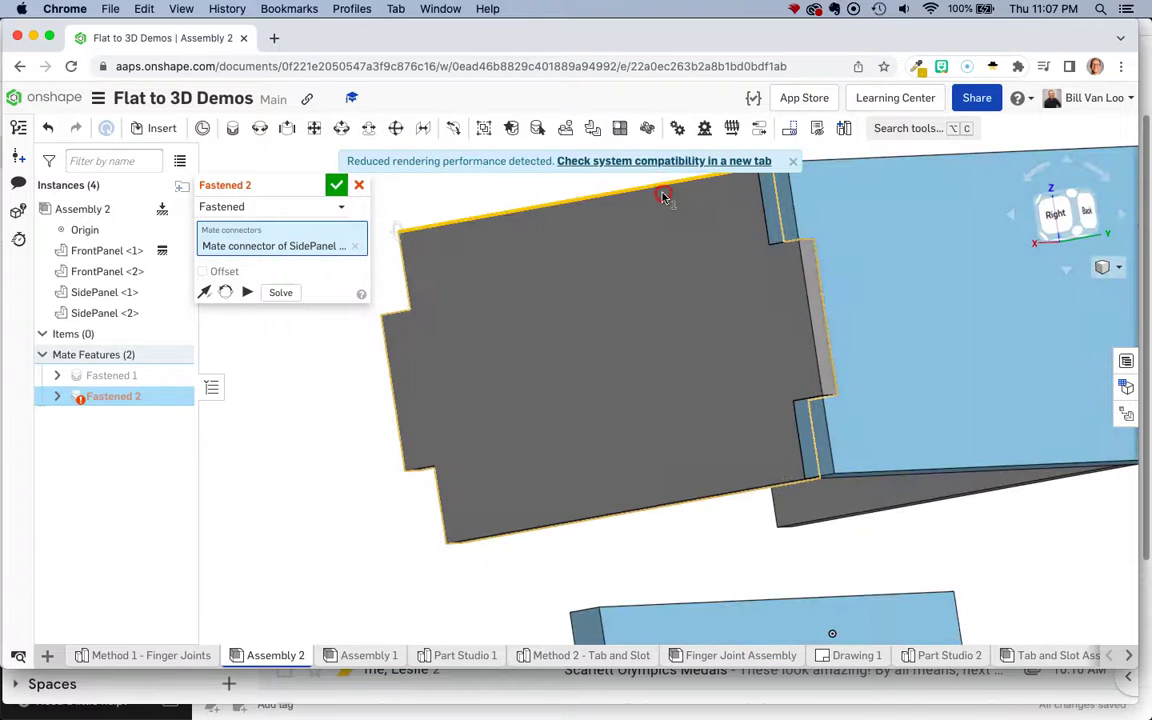
pyautogui.moveTo(612, 566)
pyautogui.mouseDown(button='right')
pyautogui.moveTo(625, 612)
pyautogui.moveTo(615, 591)
pyautogui.moveTo(715, 607)
pyautogui.moveTo(648, 586)
pyautogui.moveTo(599, 599)
pyautogui.moveTo(613, 572)
pyautogui.moveTo(599, 568)
pyautogui.mouseUp(button='right')
pyautogui.click(604, 584)
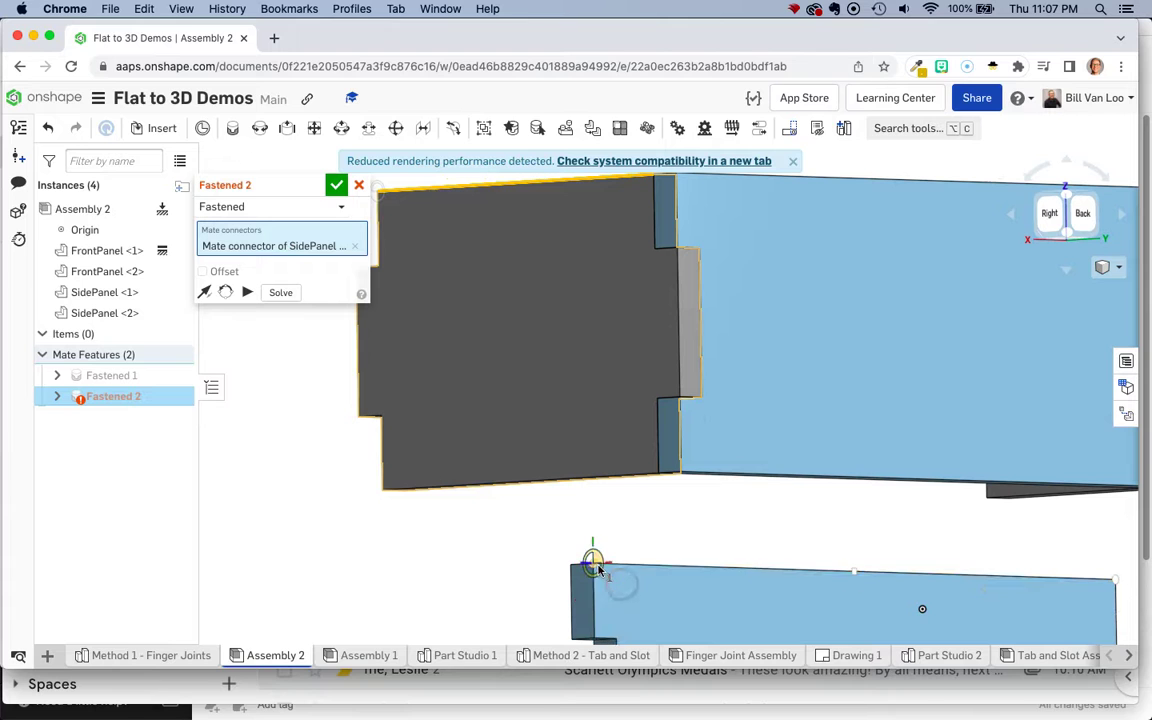
pyautogui.scroll(3, 610, 552)
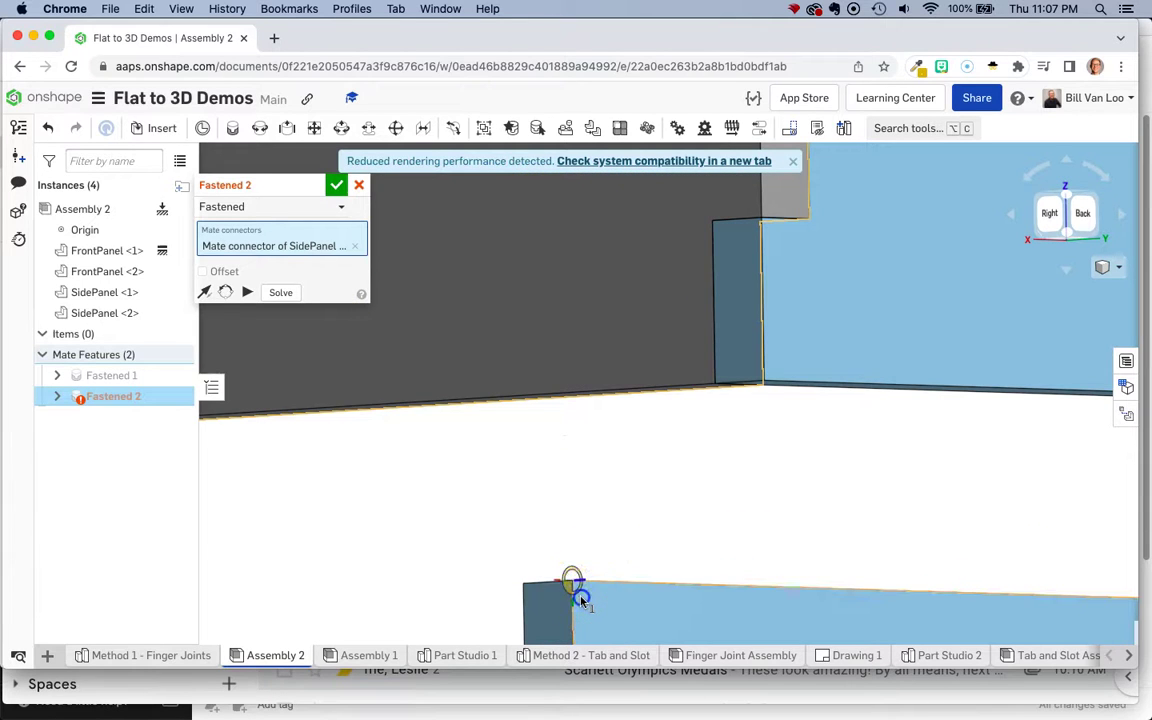
pyautogui.click(580, 598)
# Check the snapped side panel's alignment, then commit Fastened 2 and start Fastened 3.
pyautogui.moveTo(470, 542); pyautogui.dragTo(530, 592, button='right')
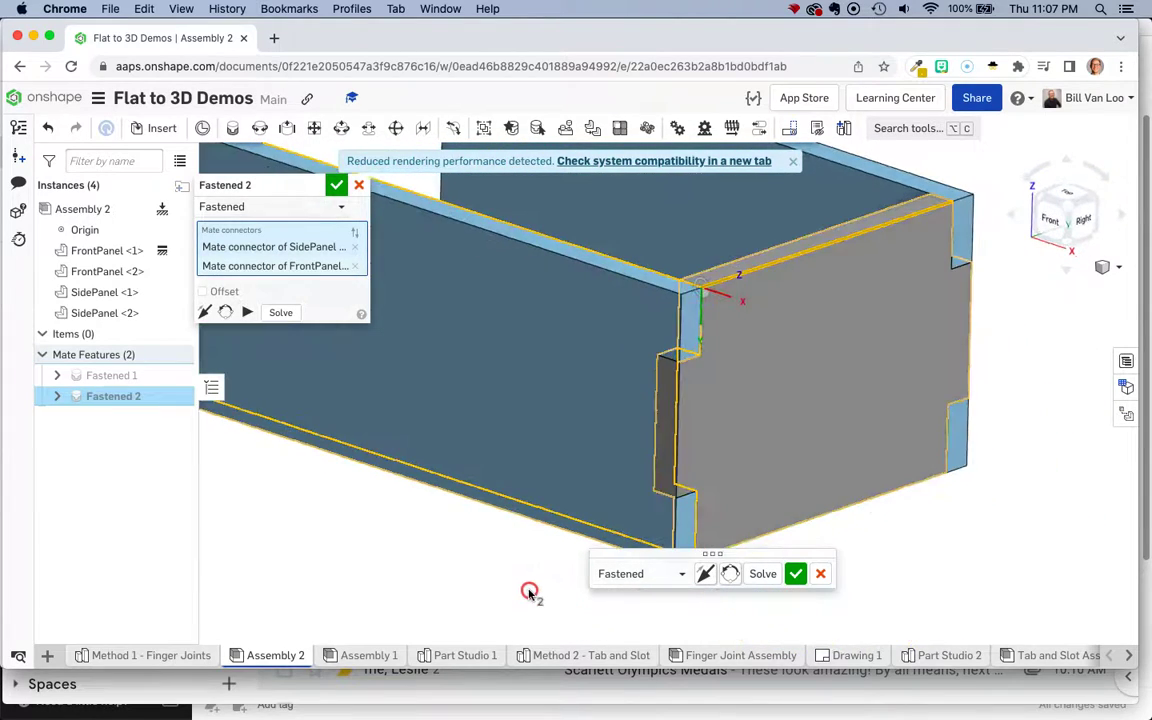
pyautogui.moveTo(376, 538); pyautogui.dragTo(517, 565, button='right')
pyautogui.moveTo(349, 488); pyautogui.dragTo(435, 533, button='right')
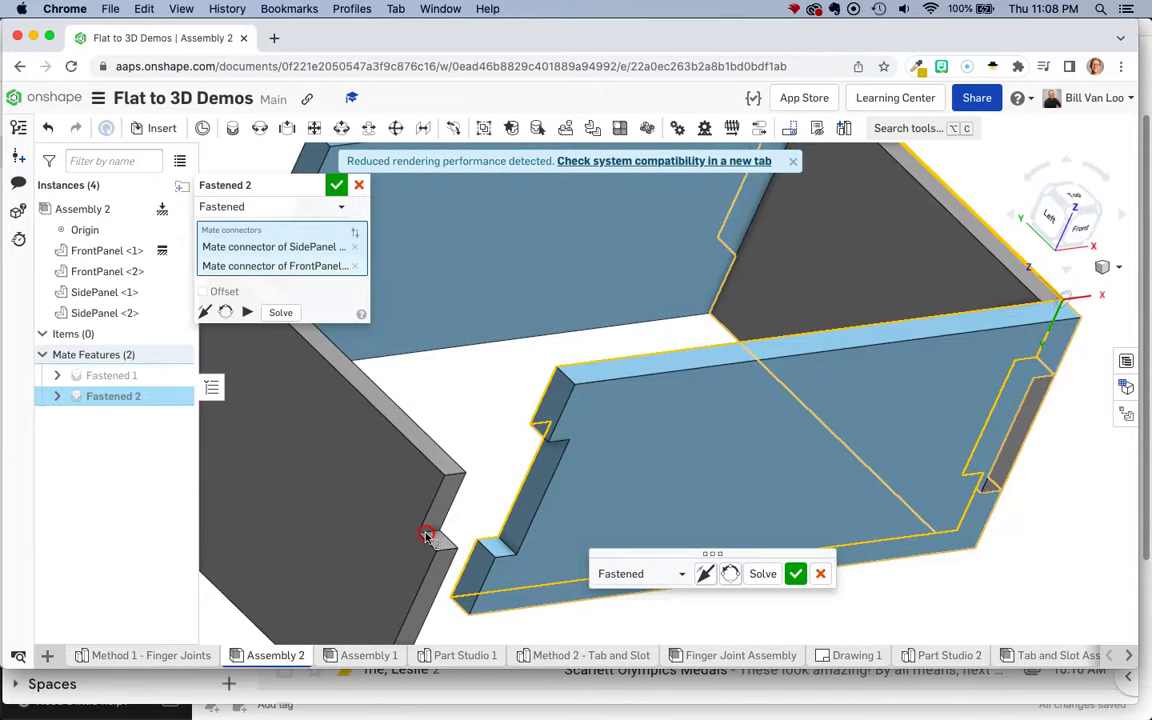
pyautogui.moveTo(425, 535); pyautogui.dragTo(442, 541, button='right')
pyautogui.click(712, 568)
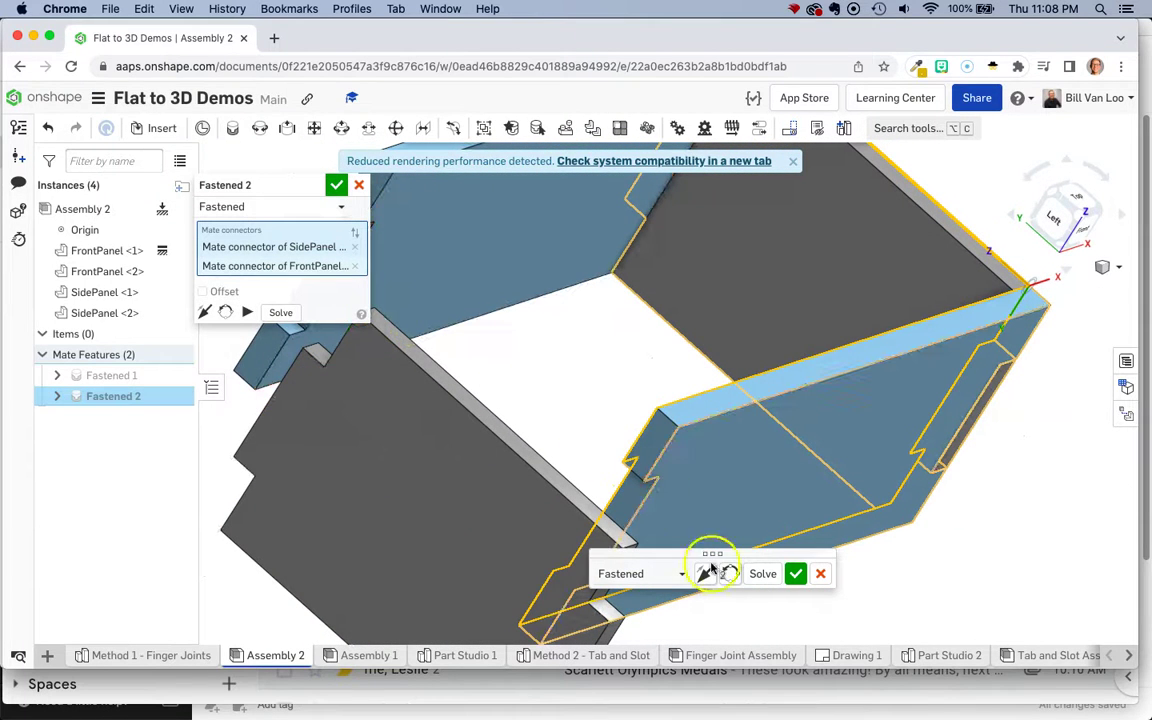
pyautogui.click(795, 573)
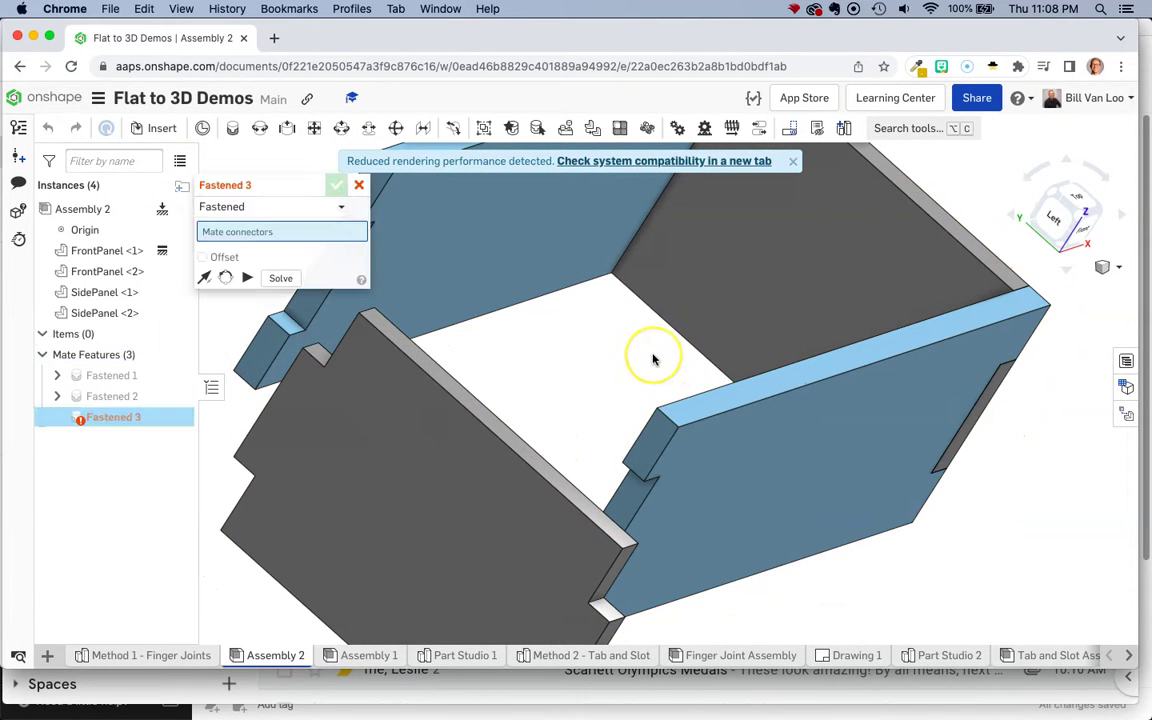